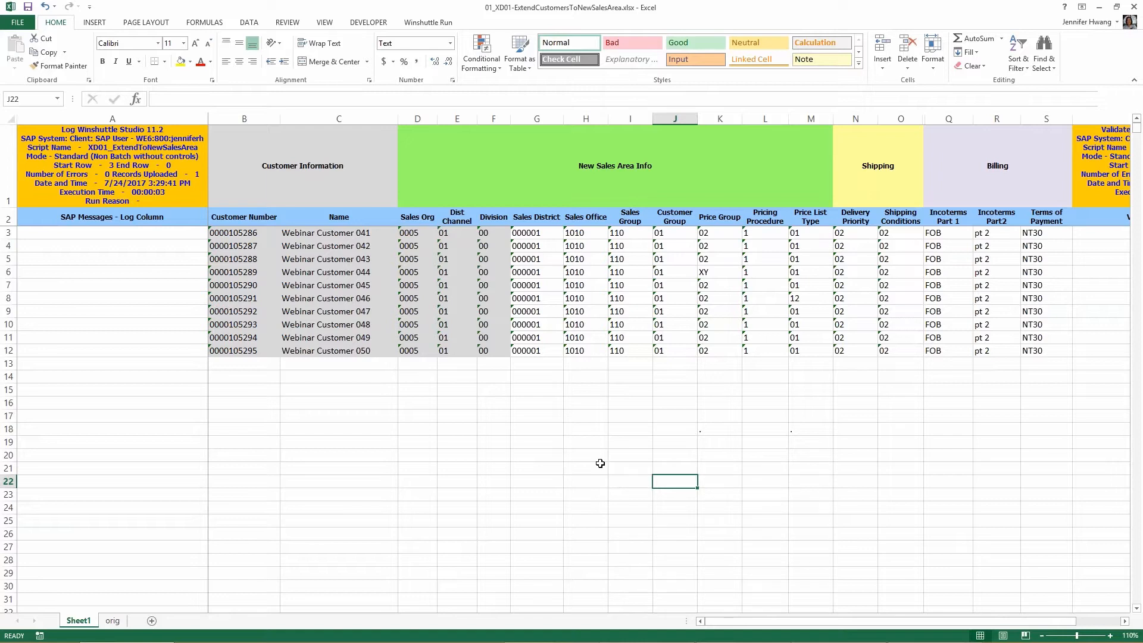
# Step: Start validating the customer records against SAP and choose WE8 - WE7(US Sales team serve) as the SAP system to log on to
pyautogui.click(429, 22)
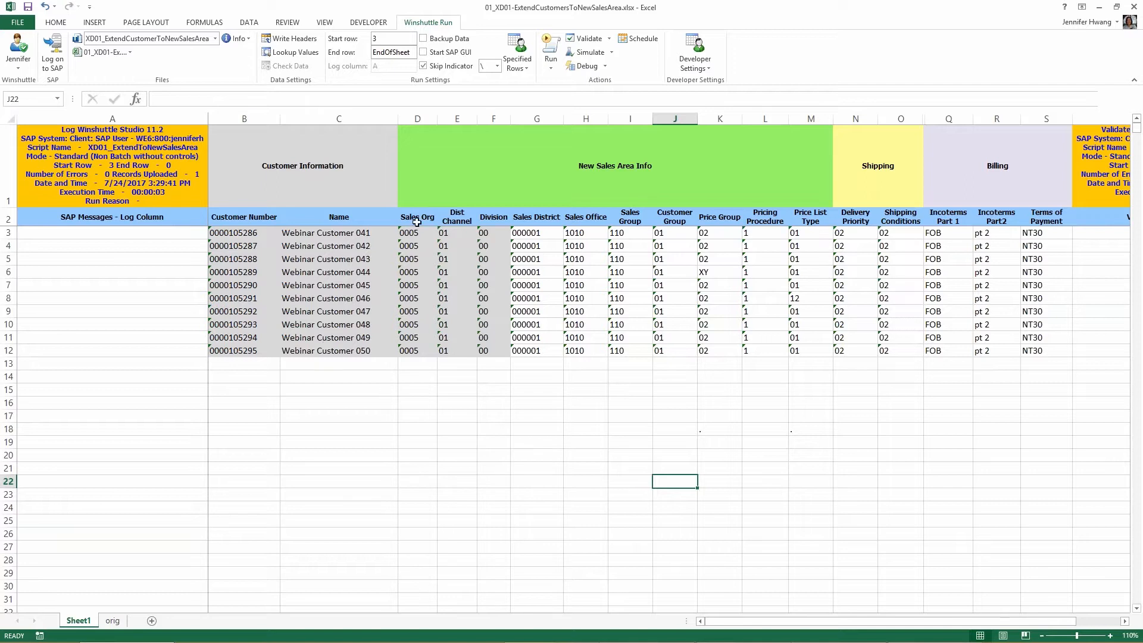
pyautogui.click(585, 40)
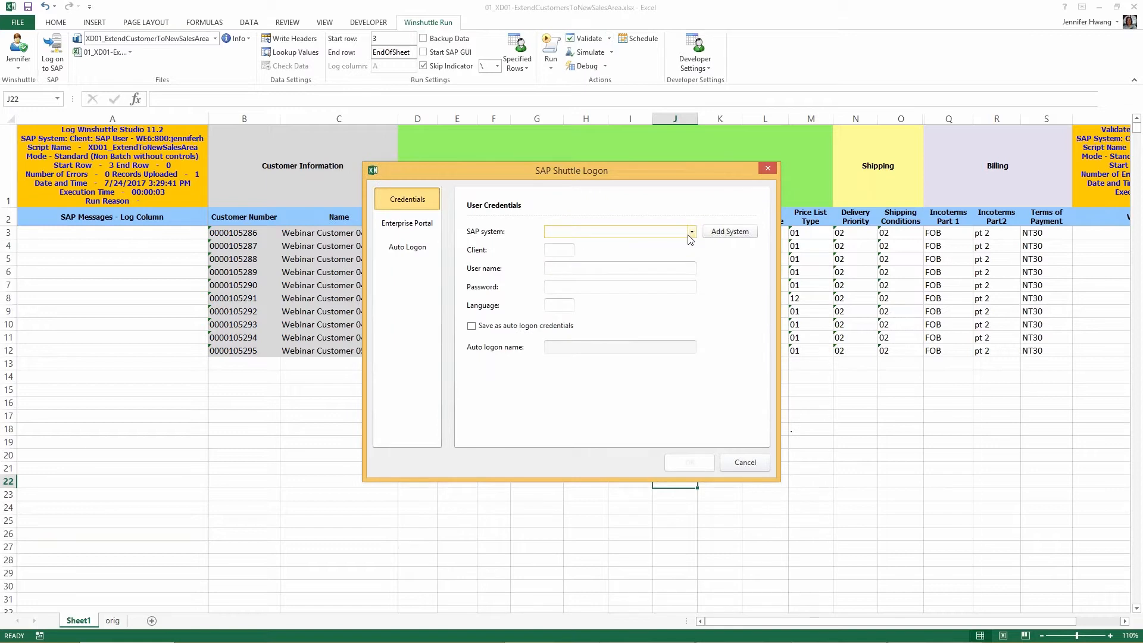
pyautogui.click(691, 233)
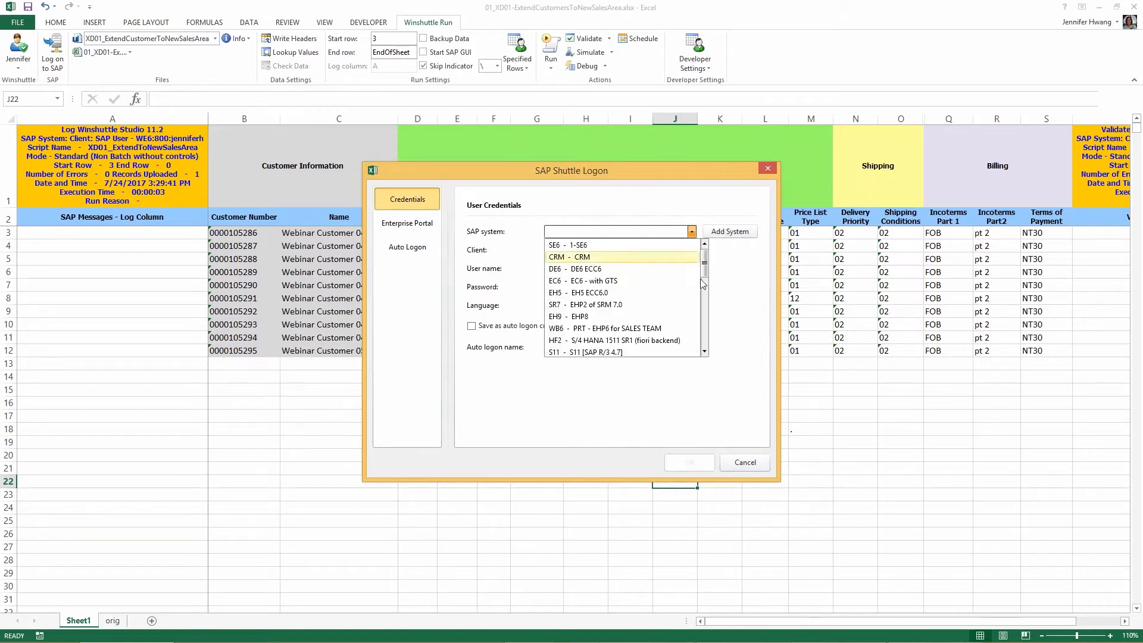
pyautogui.moveTo(704, 286); pyautogui.dragTo(709, 308)
pyautogui.click(705, 334)
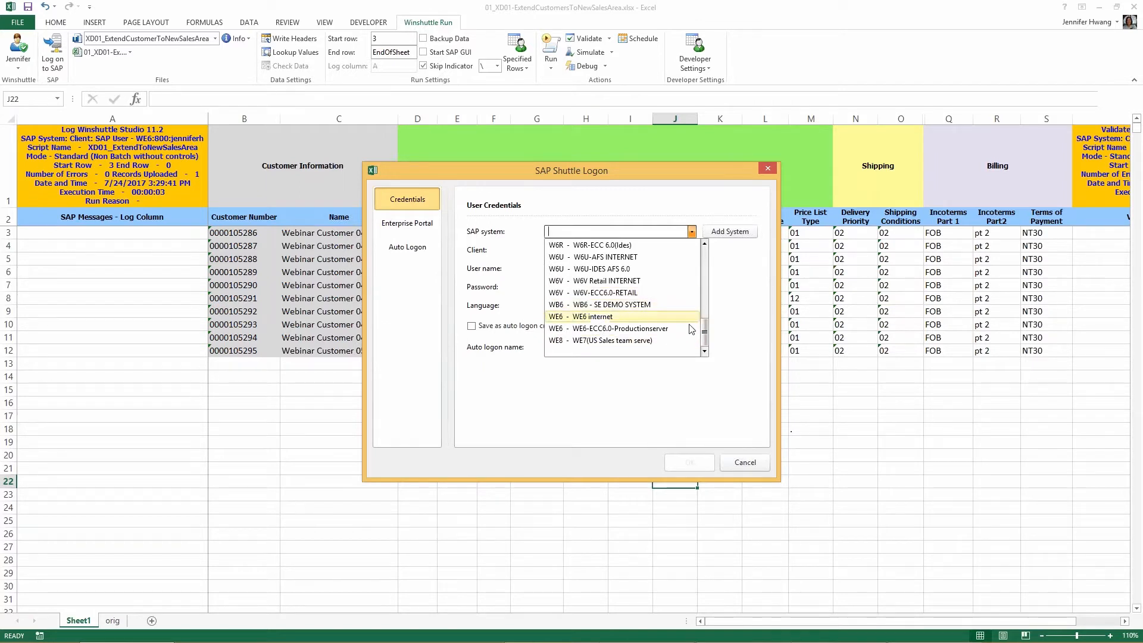
pyautogui.click(673, 340)
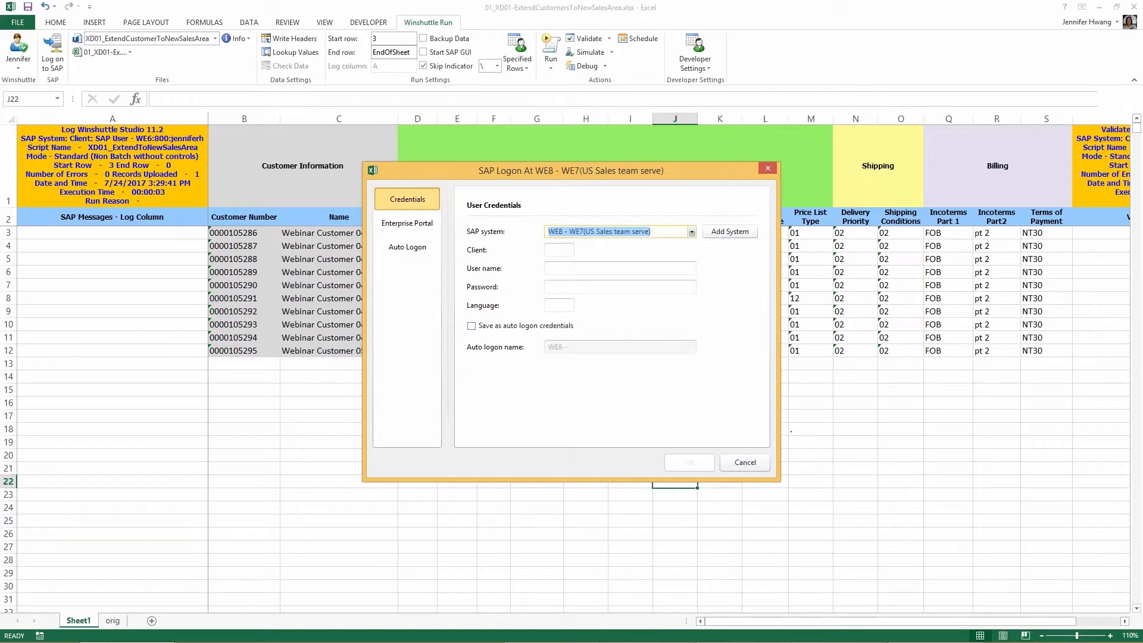
pyautogui.click(693, 231)
pyautogui.scroll(3, 691, 300)
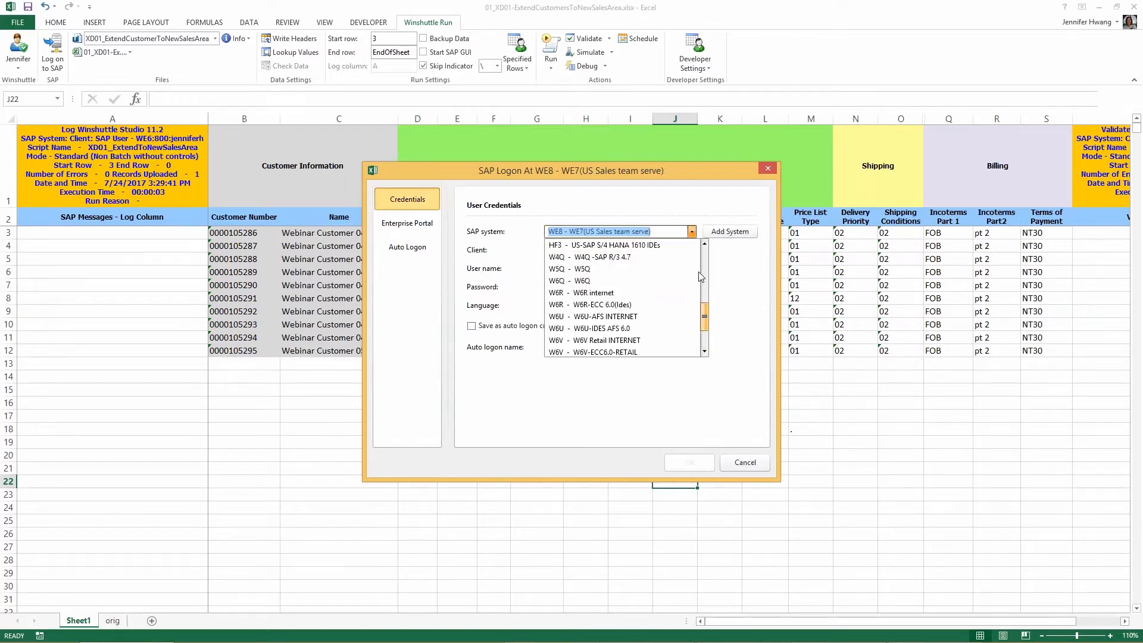
pyautogui.scroll(-3, 691, 342)
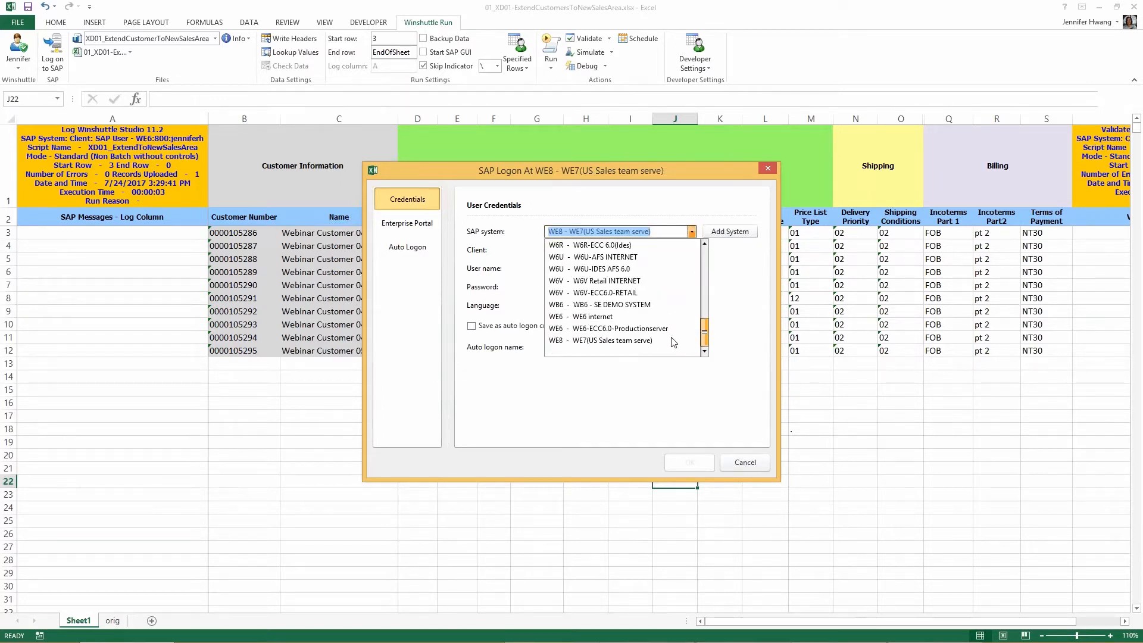
pyautogui.click(670, 345)
# Step: Log on to SAP client 800 with the user name and account password to run the validation
pyautogui.press('Tab')
pyautogui.write('800')
pyautogui.press('Tab')
pyautogui.write('jenniferh')
pyautogui.press('Tab')
pyautogui.write('*******')
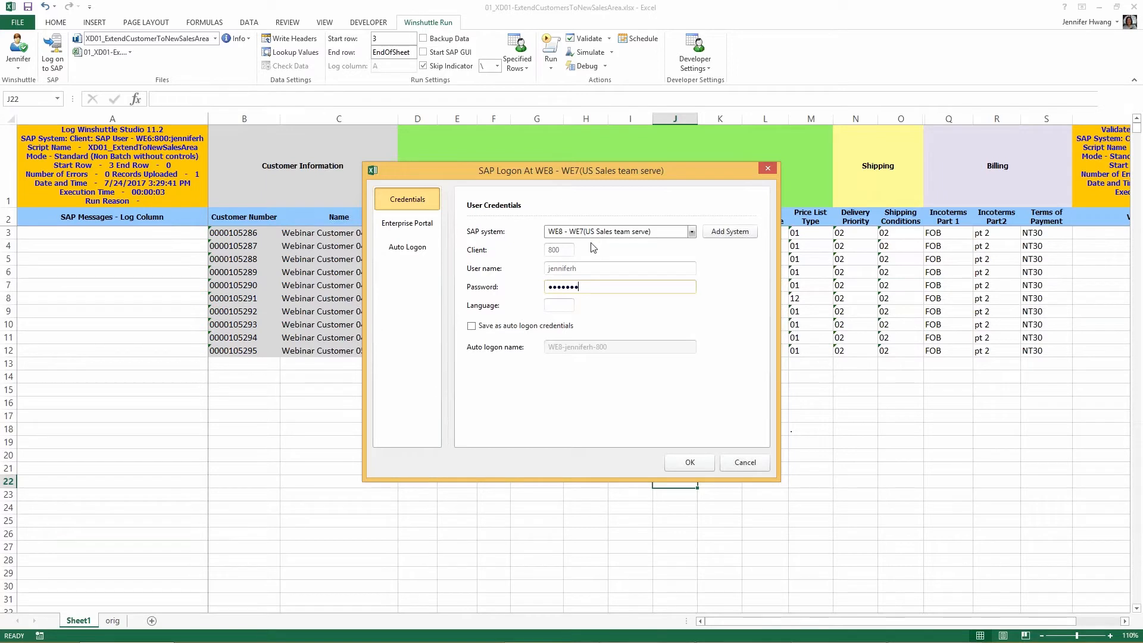
pyautogui.click(687, 468)
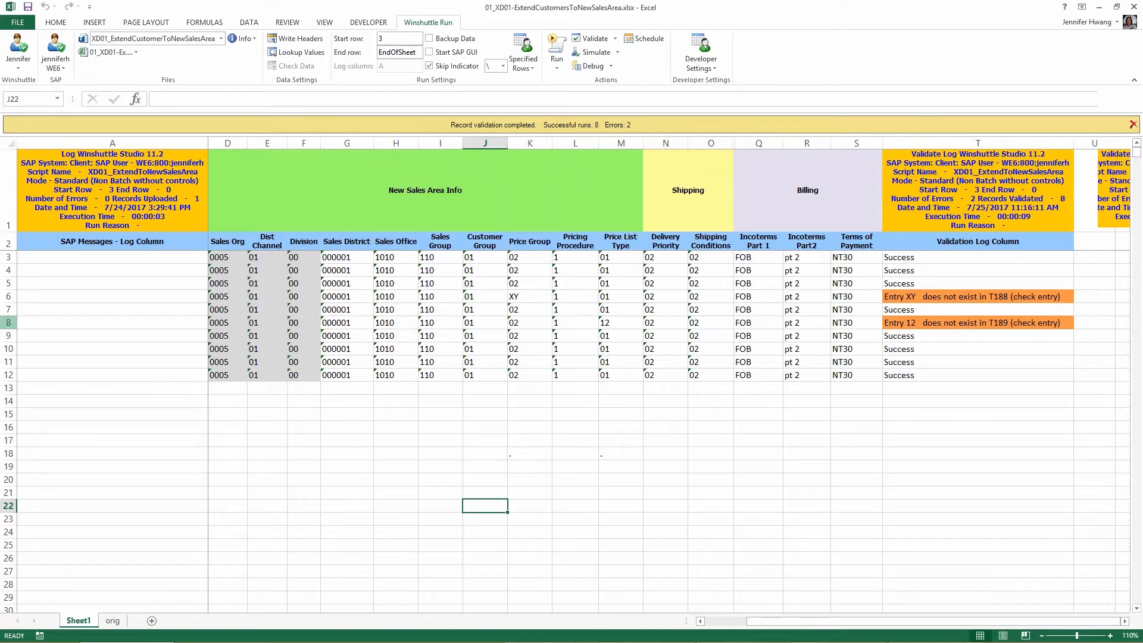
# Step: Look up SAP's permitted values for row 6's Price Group, overwrite it with 02, and run the script for the customer records
pyautogui.moveTo(9, 296); pyautogui.dragTo(9, 322)
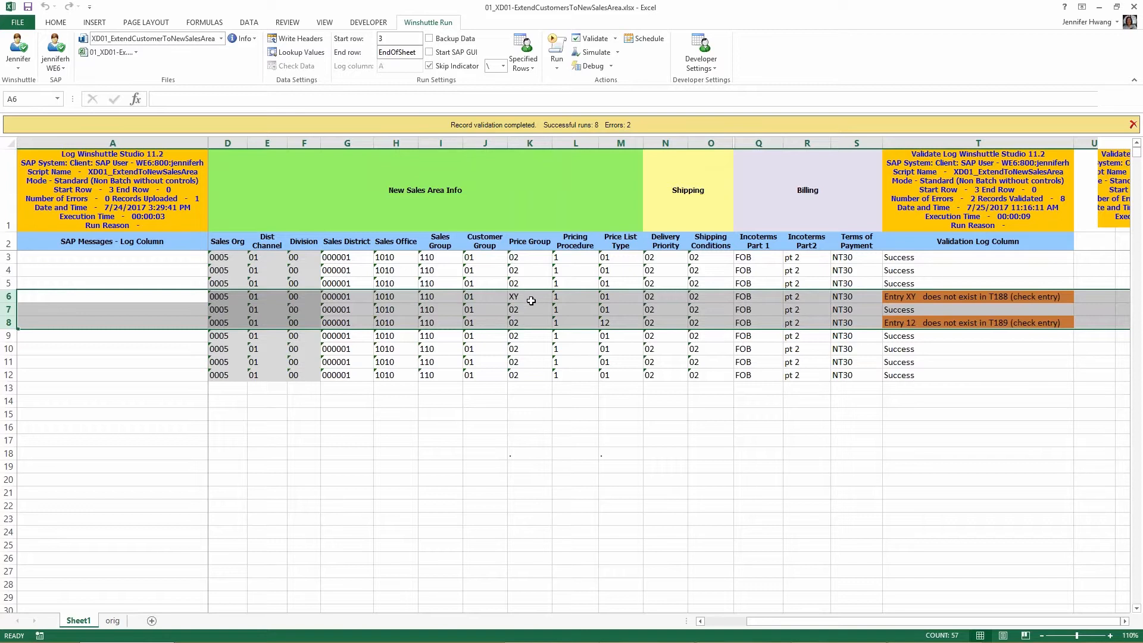
pyautogui.click(531, 301)
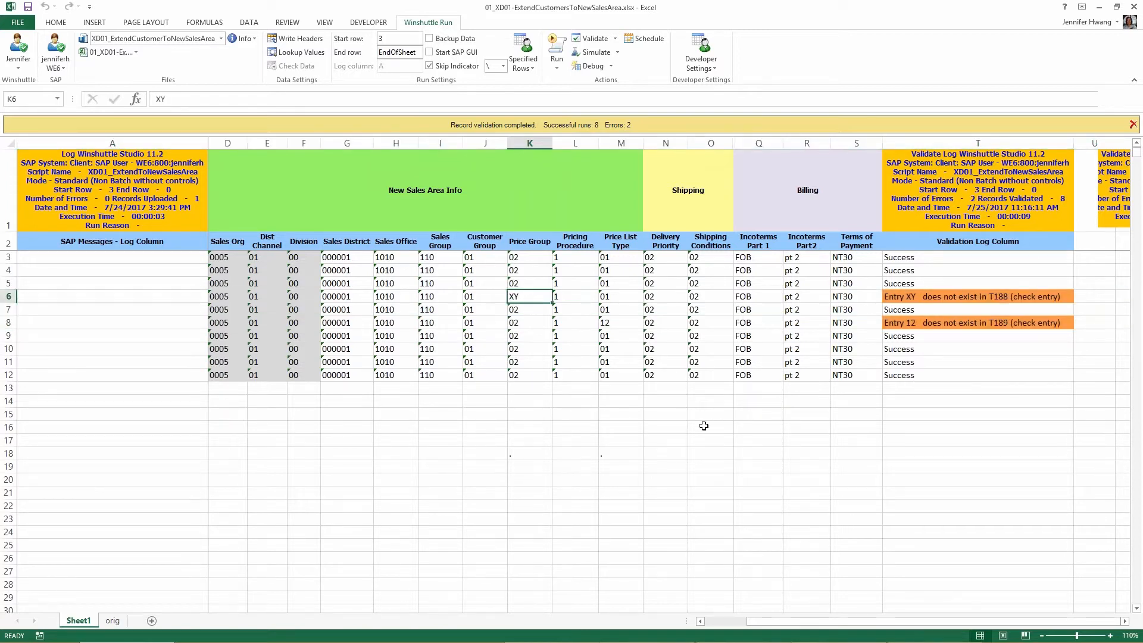
pyautogui.click(301, 53)
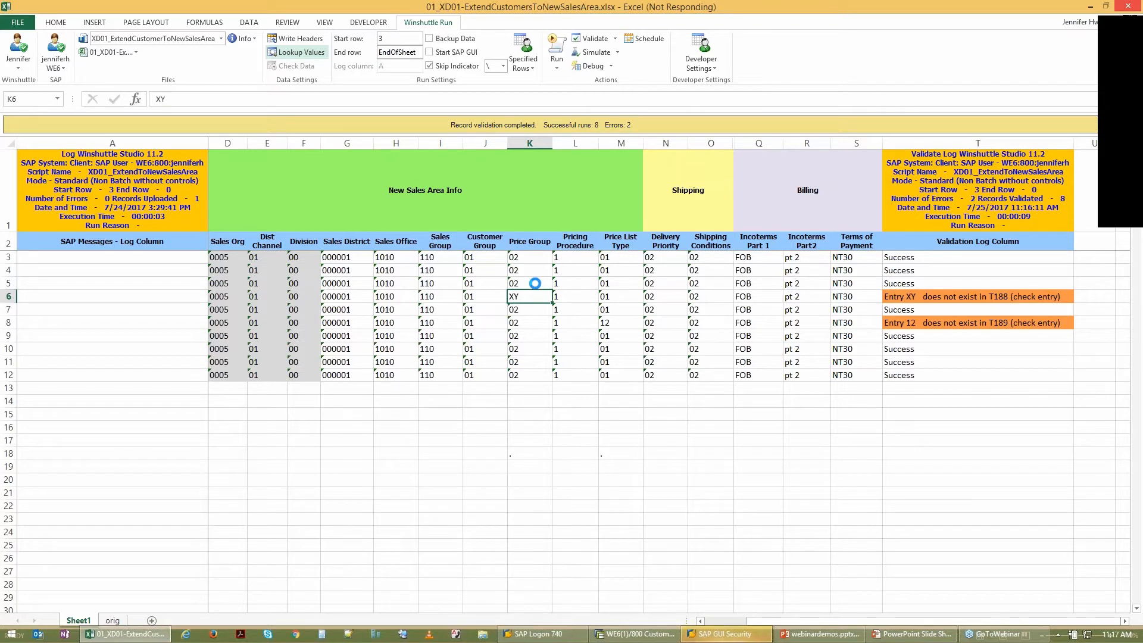
pyautogui.click(735, 637)
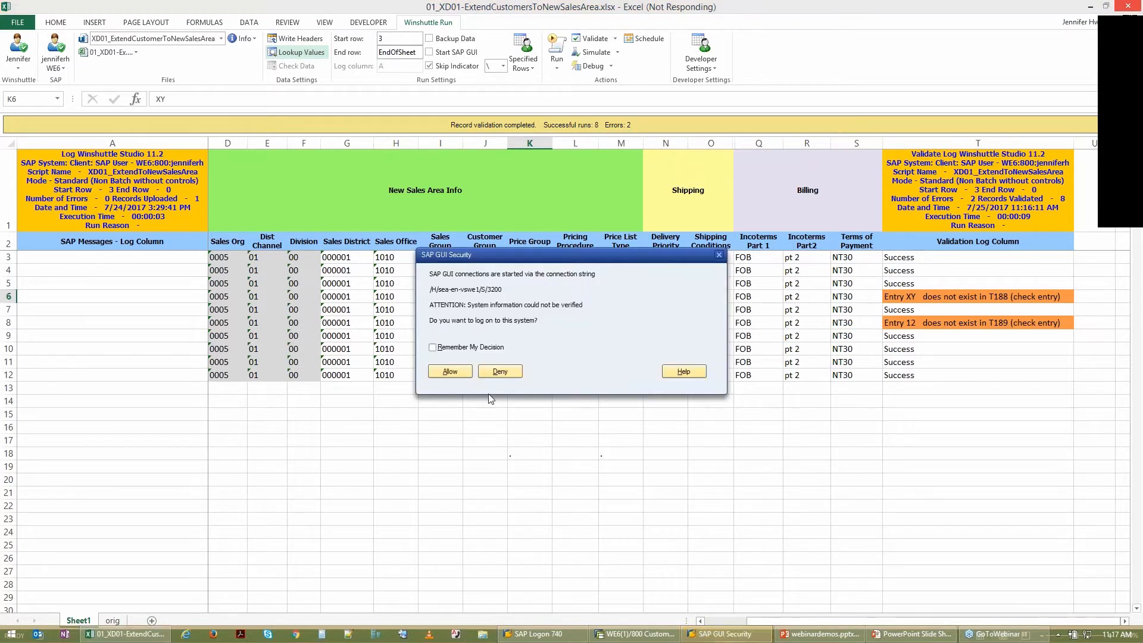
pyautogui.click(450, 374)
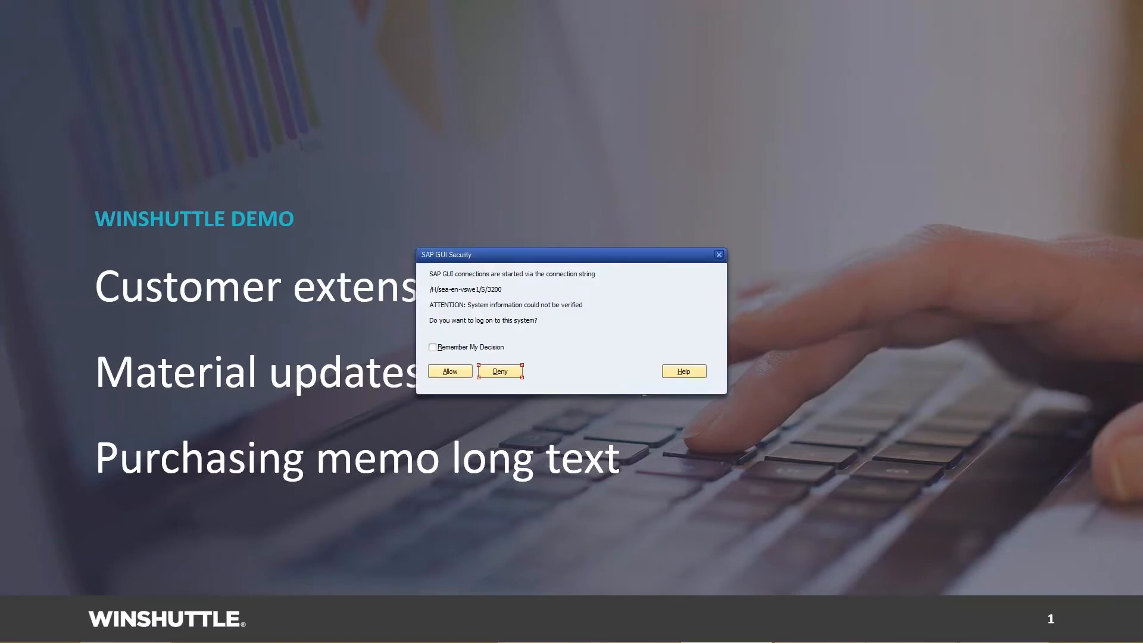
pyautogui.click(459, 370)
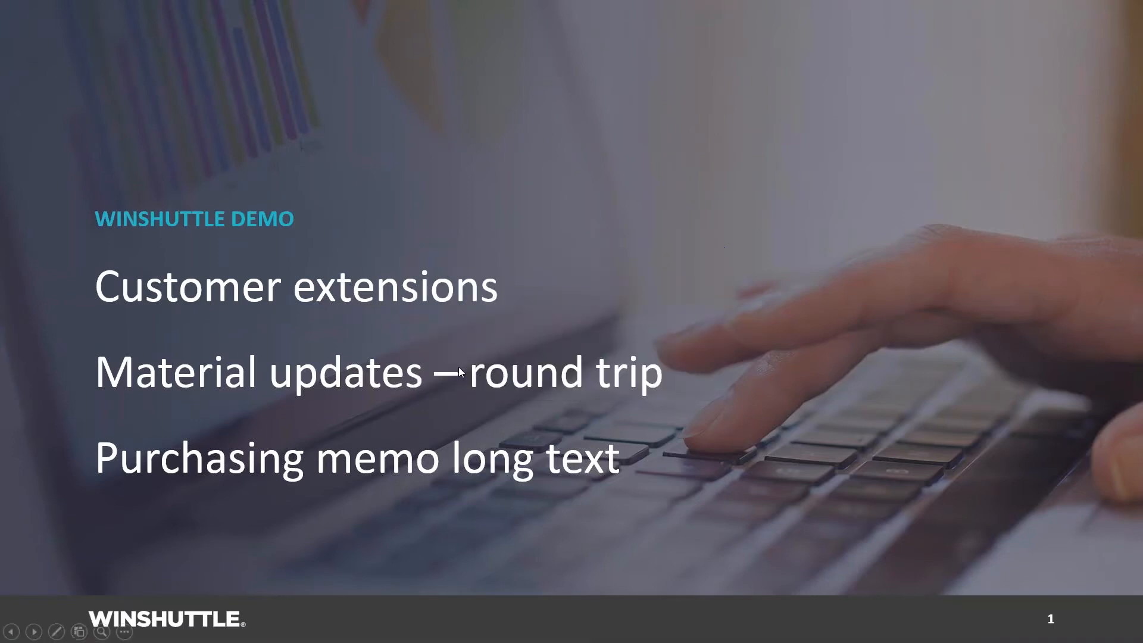
pyautogui.hotkey('alt', 'Tab')
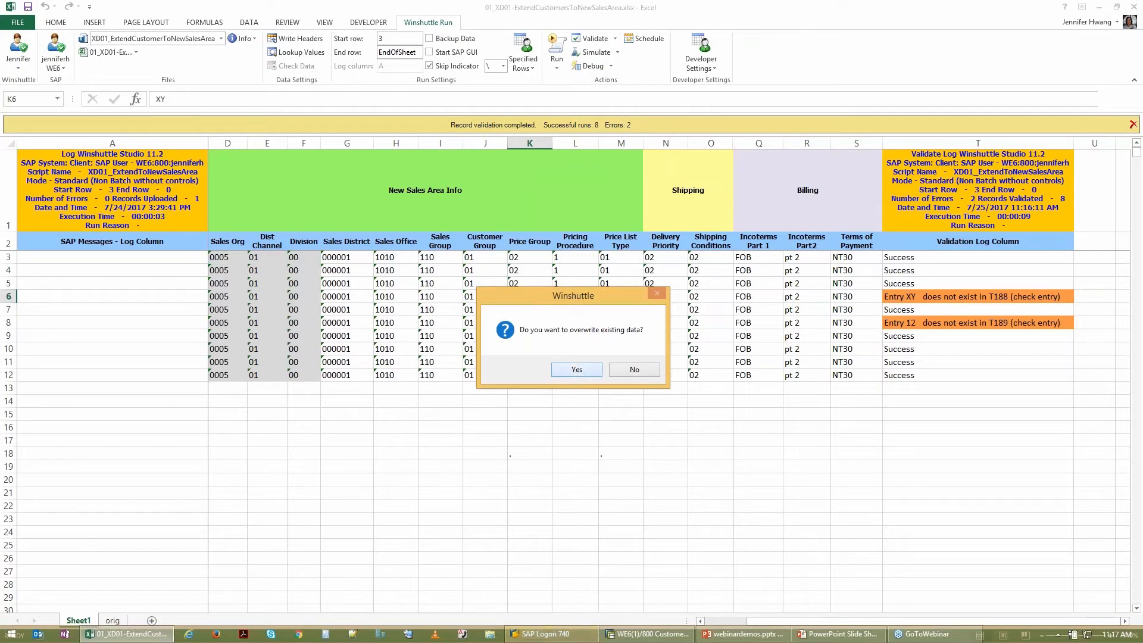
pyautogui.click(577, 368)
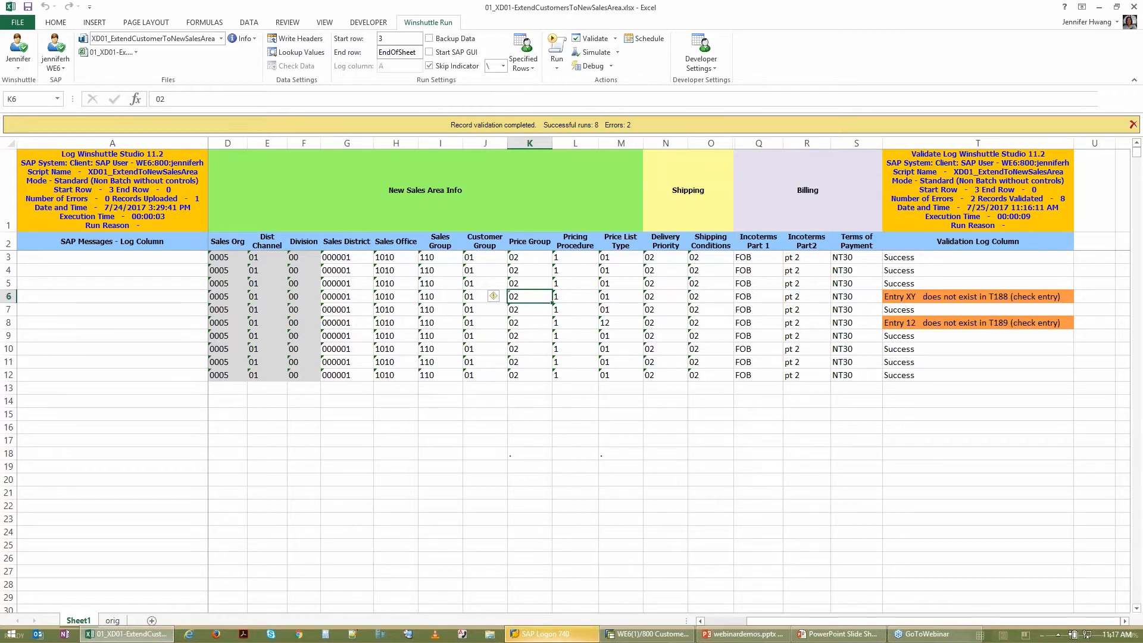
pyautogui.click(555, 49)
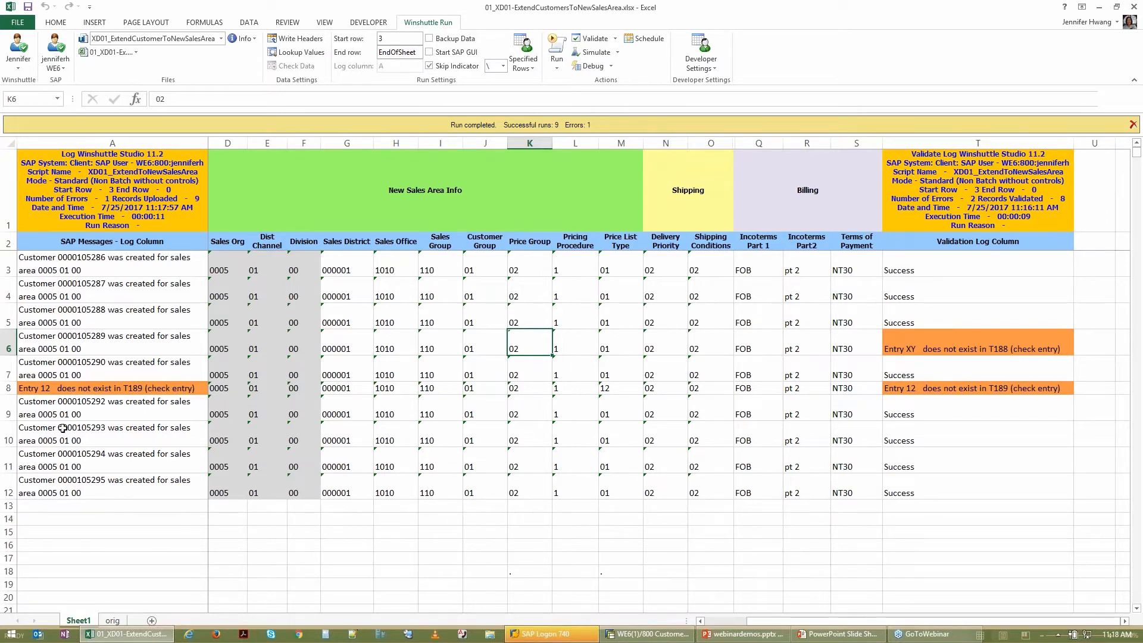
# Step: Set the Price List Type in row 8 to 01 and rerun the script for that failed record
pyautogui.click(9, 389)
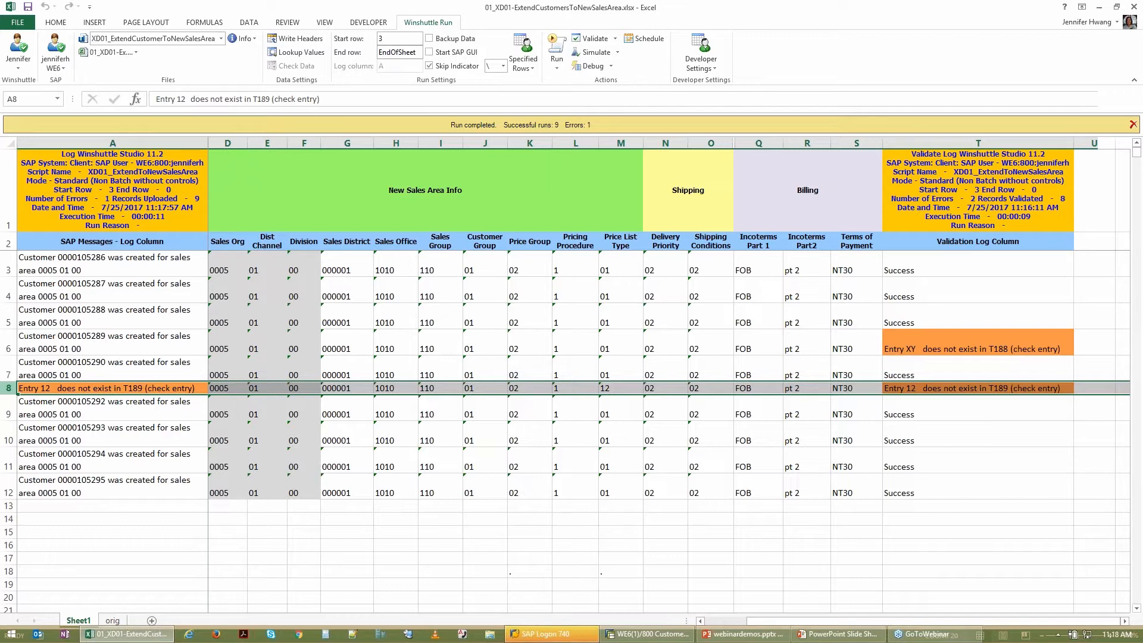
pyautogui.click(631, 390)
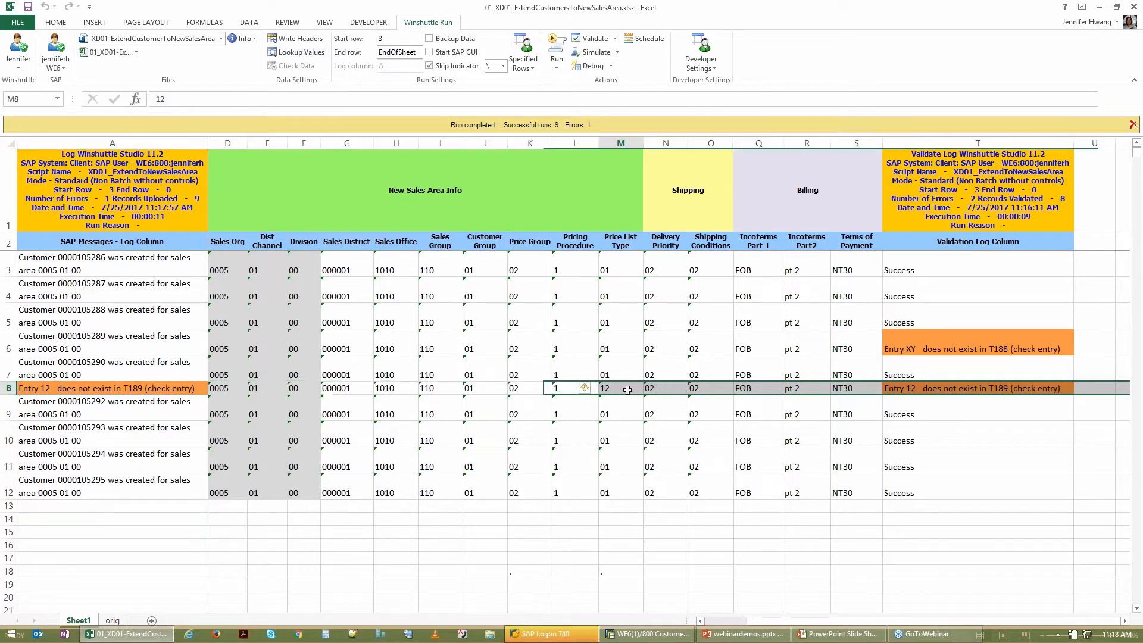
pyautogui.write('01')
pyautogui.press('Return')
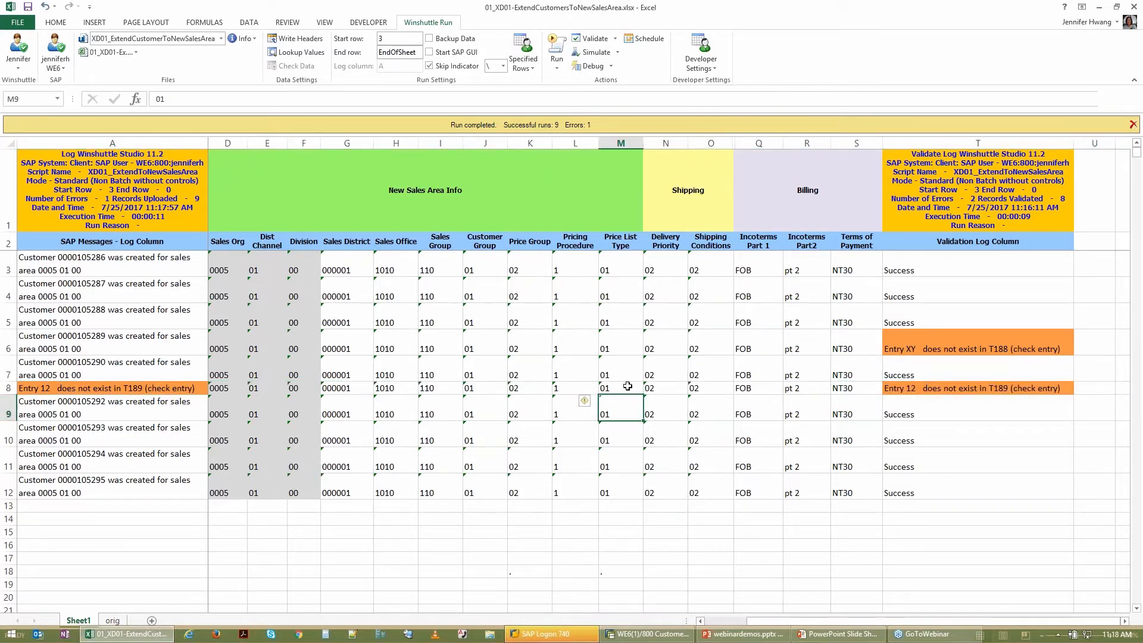
pyautogui.click(558, 66)
pyautogui.click(580, 121)
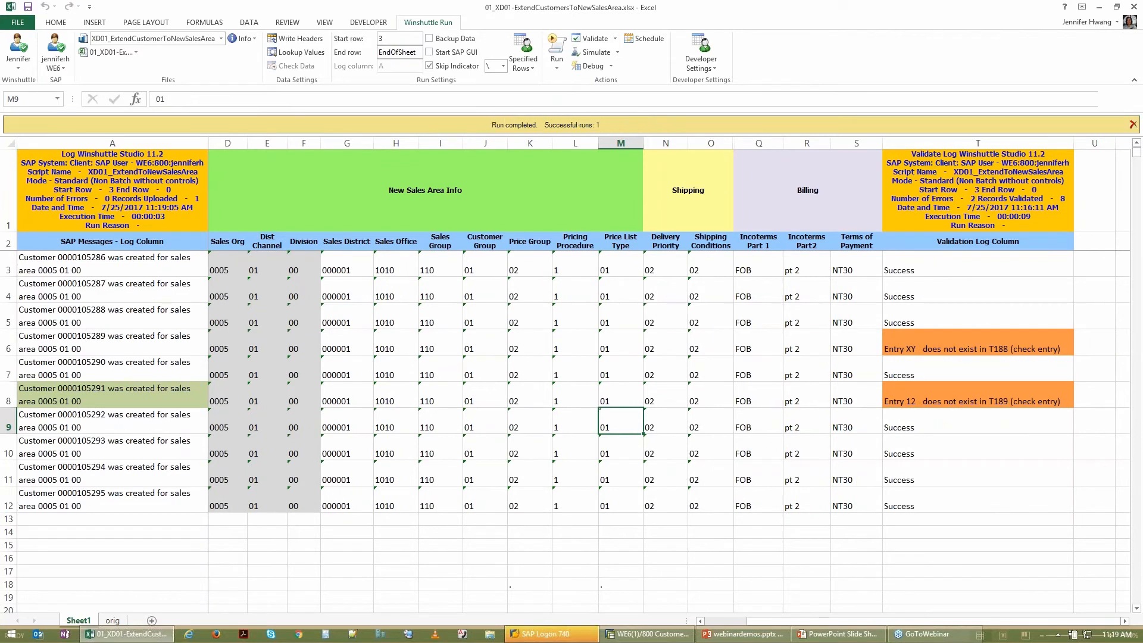
pyautogui.click(21, 395)
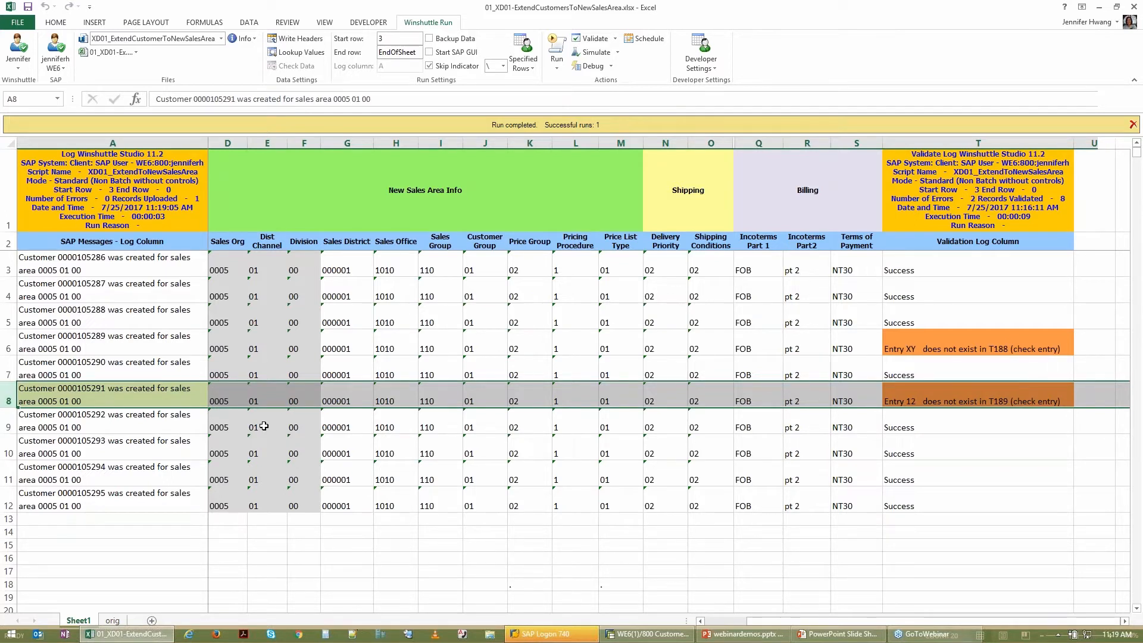
# Step: Copy the customer number from row 8 and paste it as the customer in SAP's Customer Display initial screen
pyautogui.click(711, 622)
pyautogui.click(251, 402)
pyautogui.hotkey('ctrl', 'c')
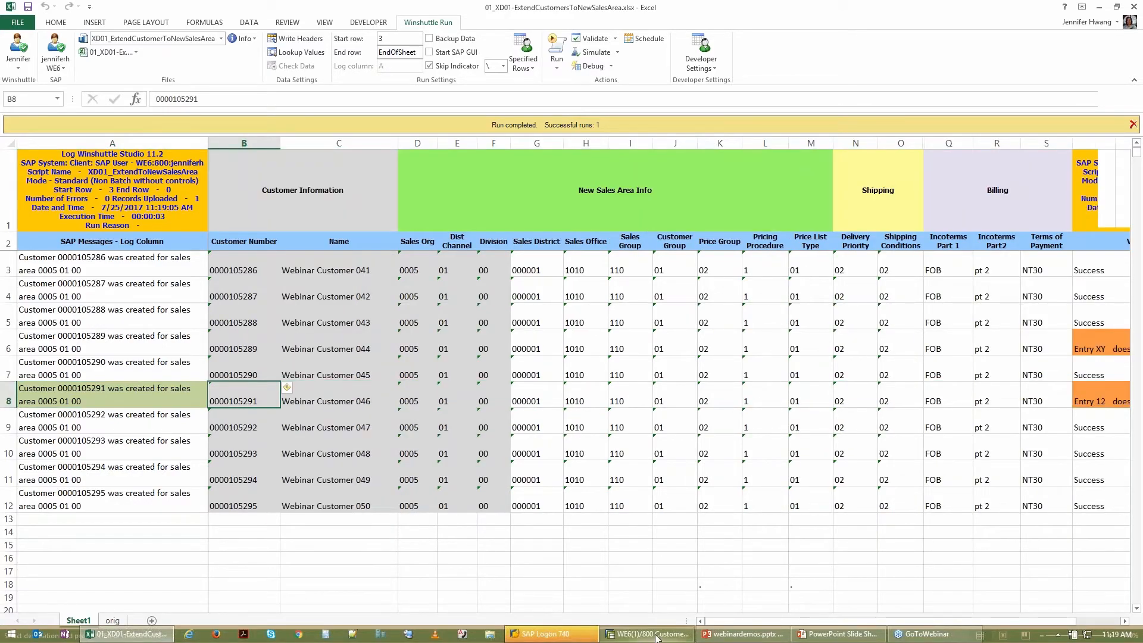
pyautogui.click(653, 634)
pyautogui.hotkey('ctrl', 'v')
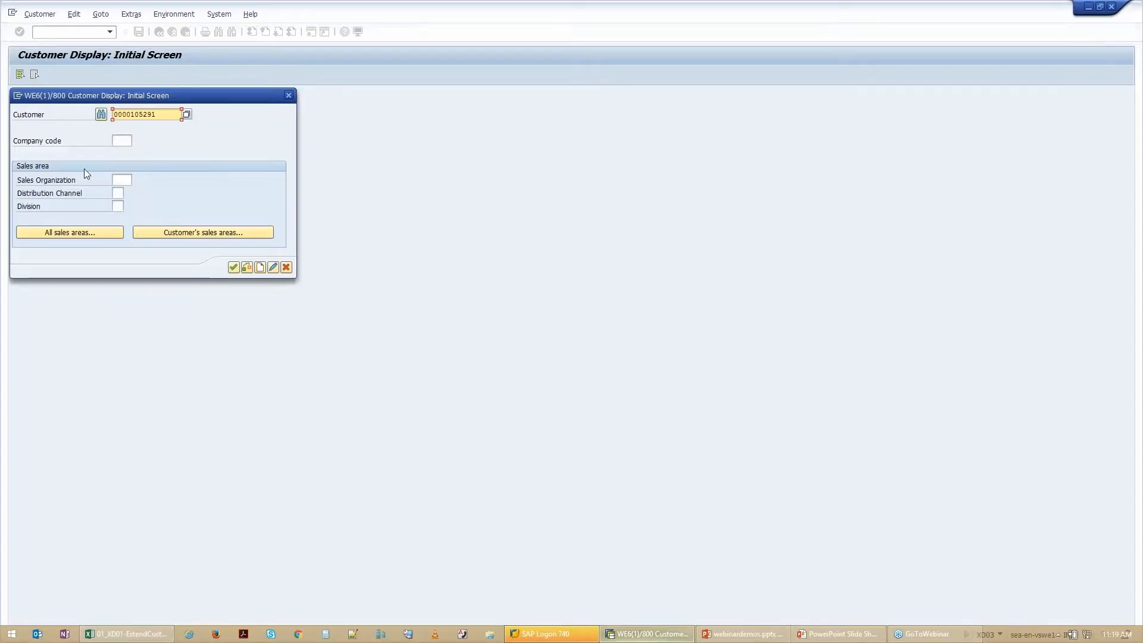
# Step: Choose the customer's sales area 0005, distribution channel 01, division 00, and enter company code 1000
pyautogui.click(211, 233)
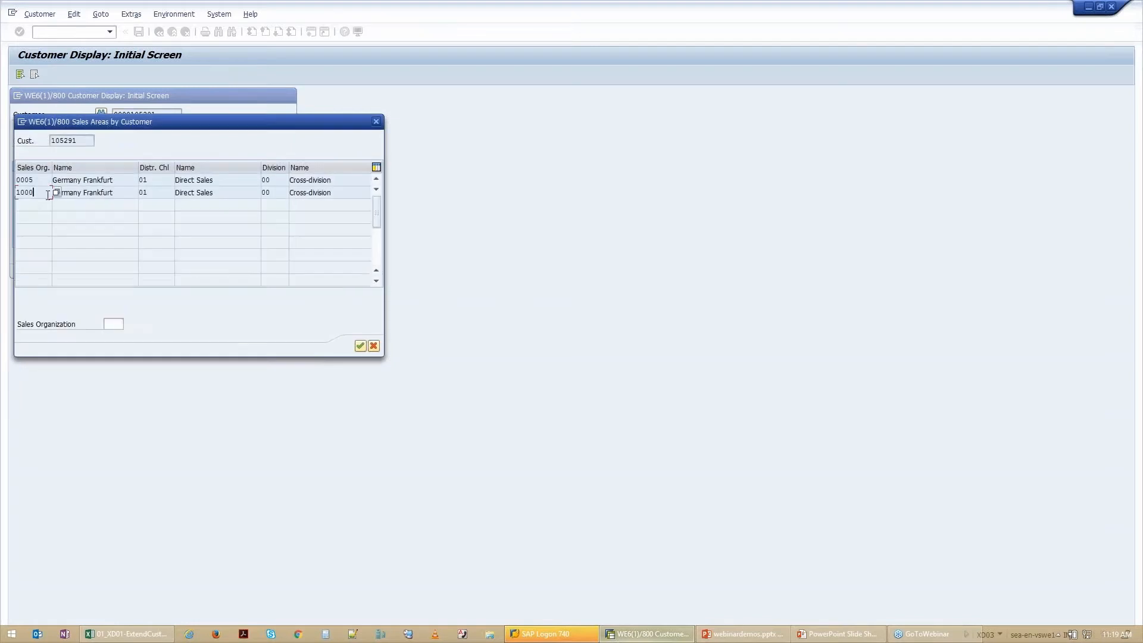
pyautogui.doubleClick(89, 193)
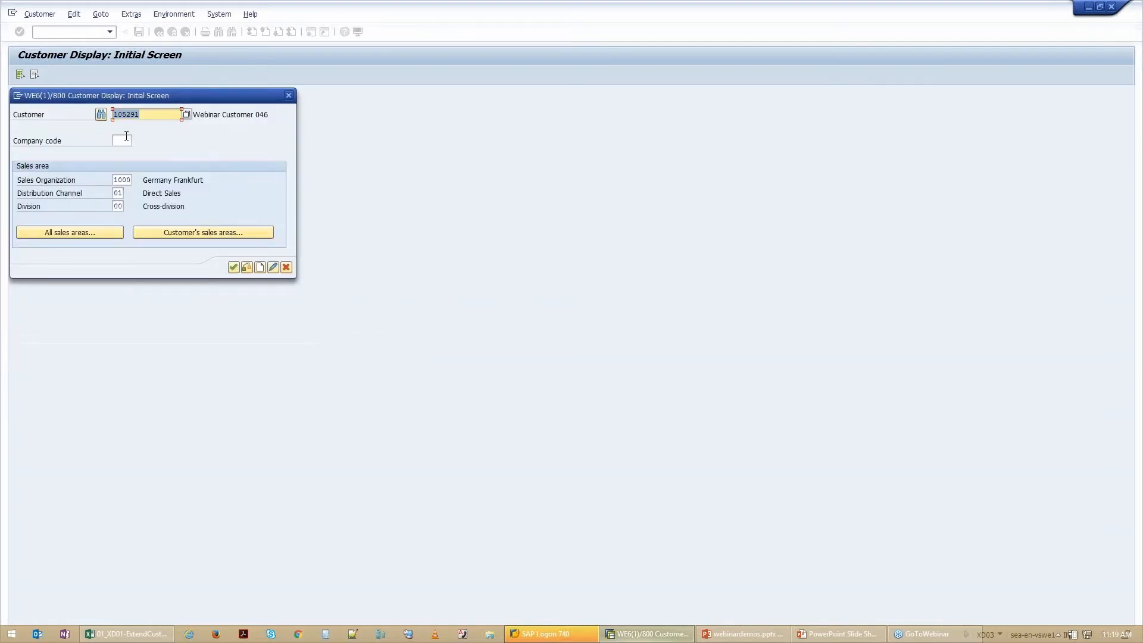
pyautogui.click(148, 232)
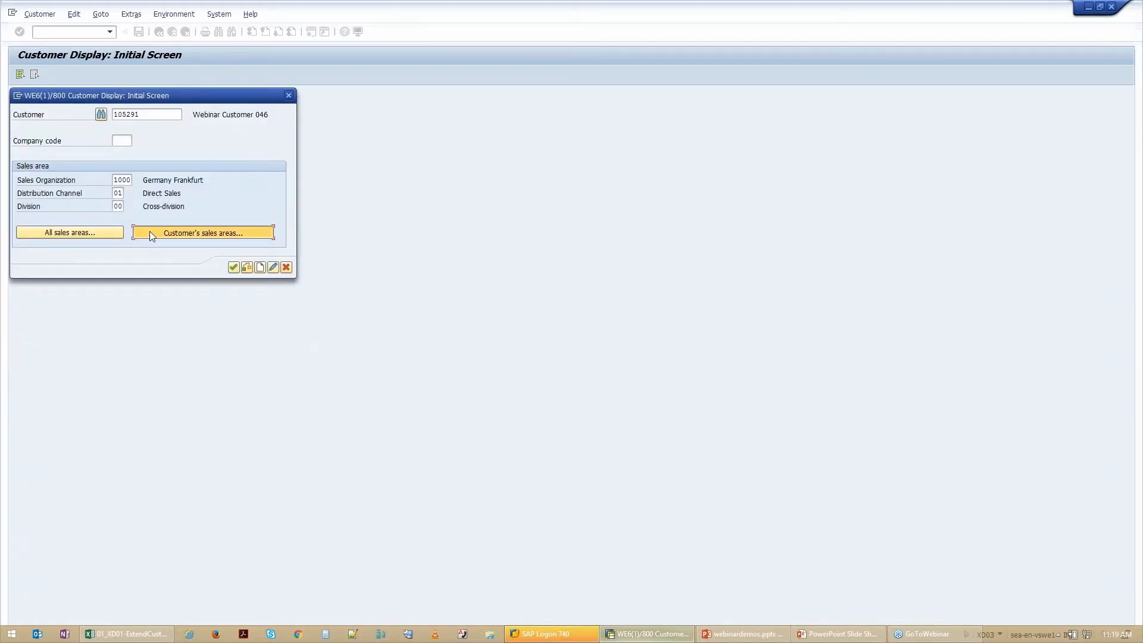
pyautogui.doubleClick(45, 179)
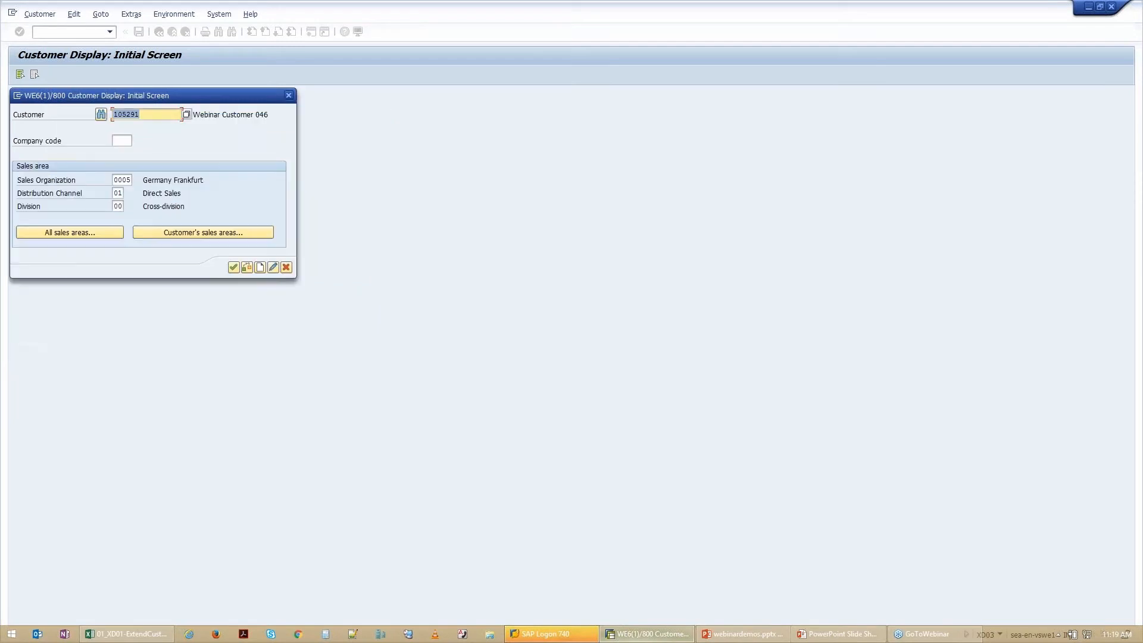
pyautogui.click(123, 139)
pyautogui.write('1000')
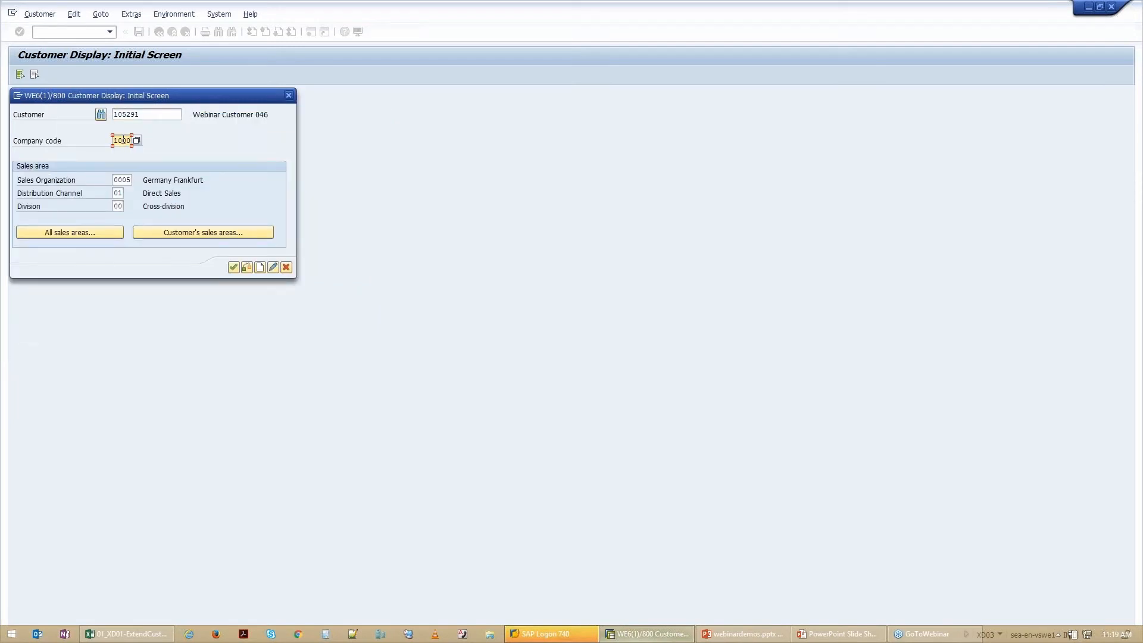
# Step: Display the customer record in SAP and view its sales area data
pyautogui.click(116, 635)
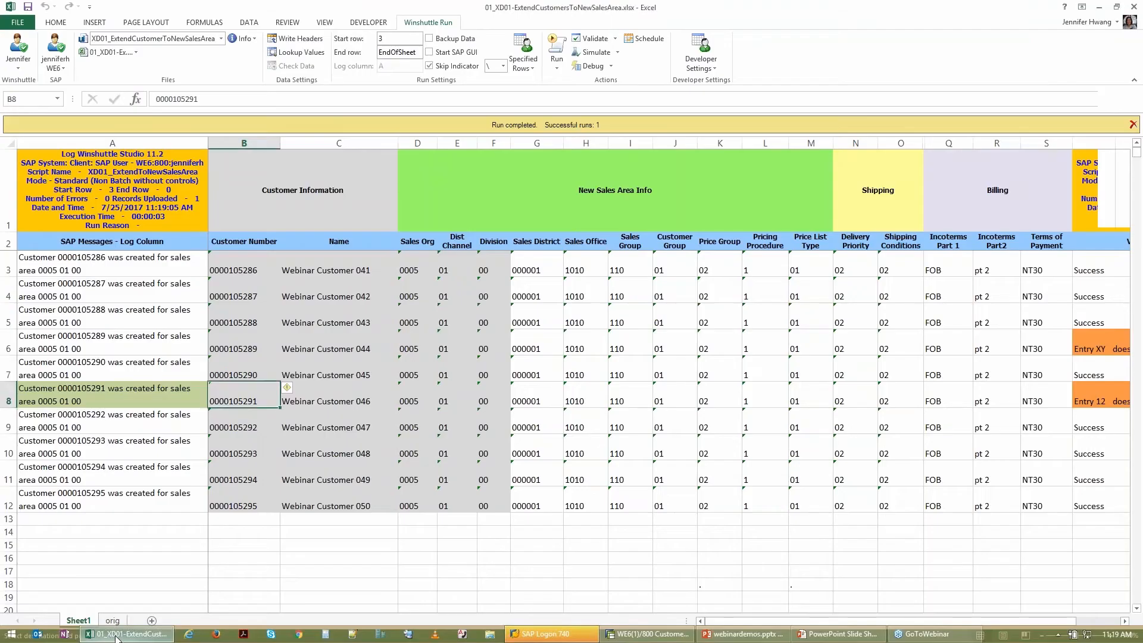
pyautogui.click(649, 634)
pyautogui.click(233, 267)
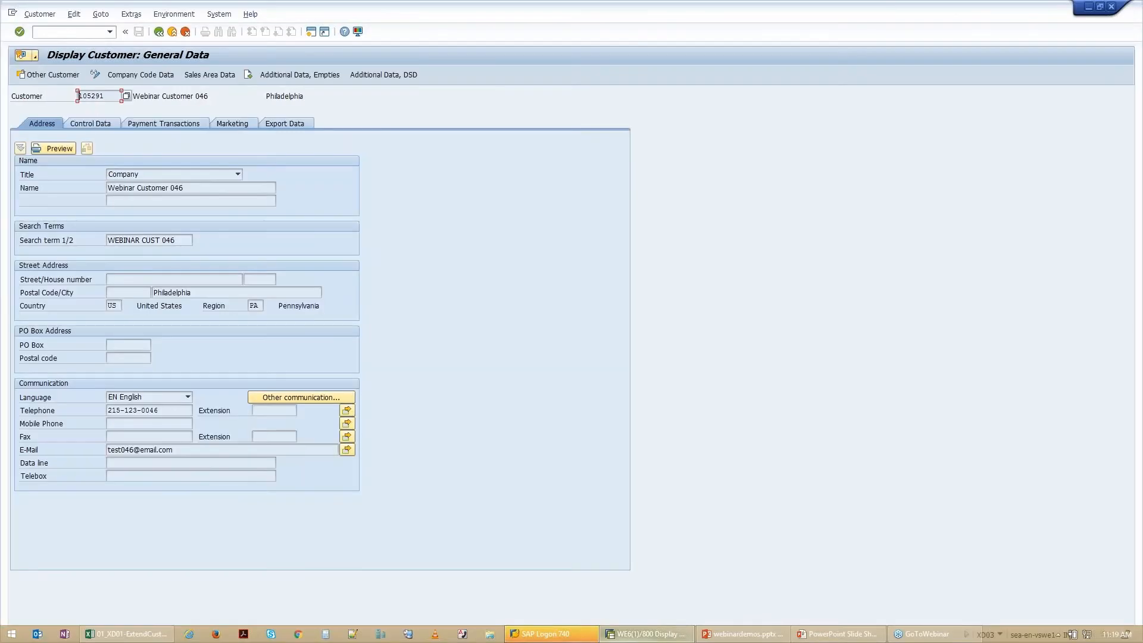
pyautogui.click(201, 76)
# Step: Open the customer's account changes and view the change entries for Customer Master Sales Data
pyautogui.click(174, 13)
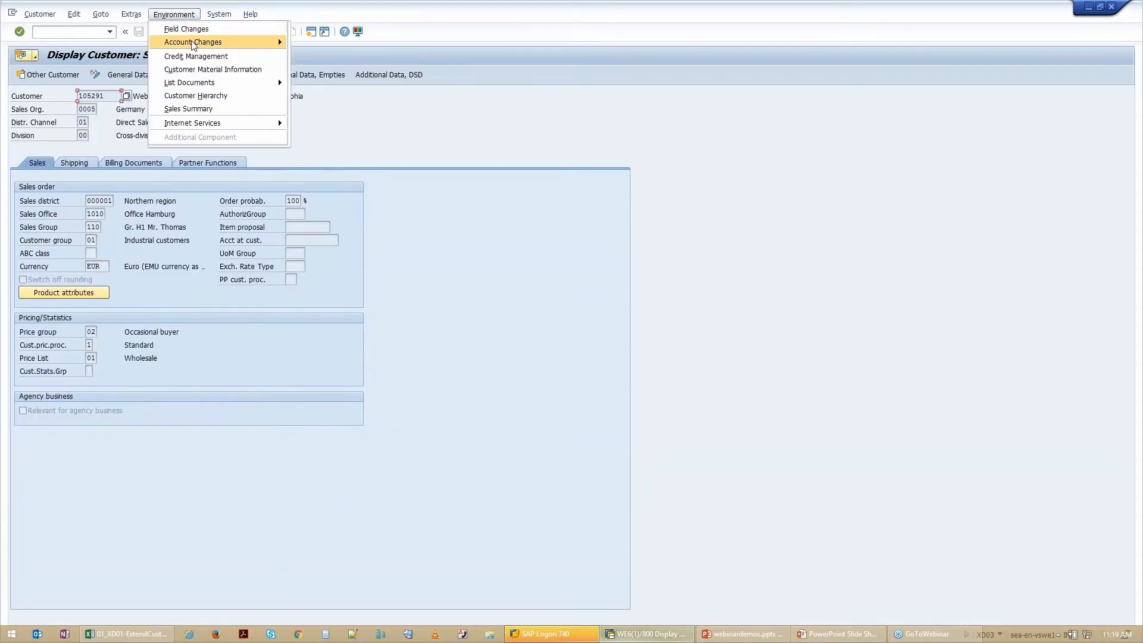
pyautogui.moveTo(194, 46)
pyautogui.click(315, 42)
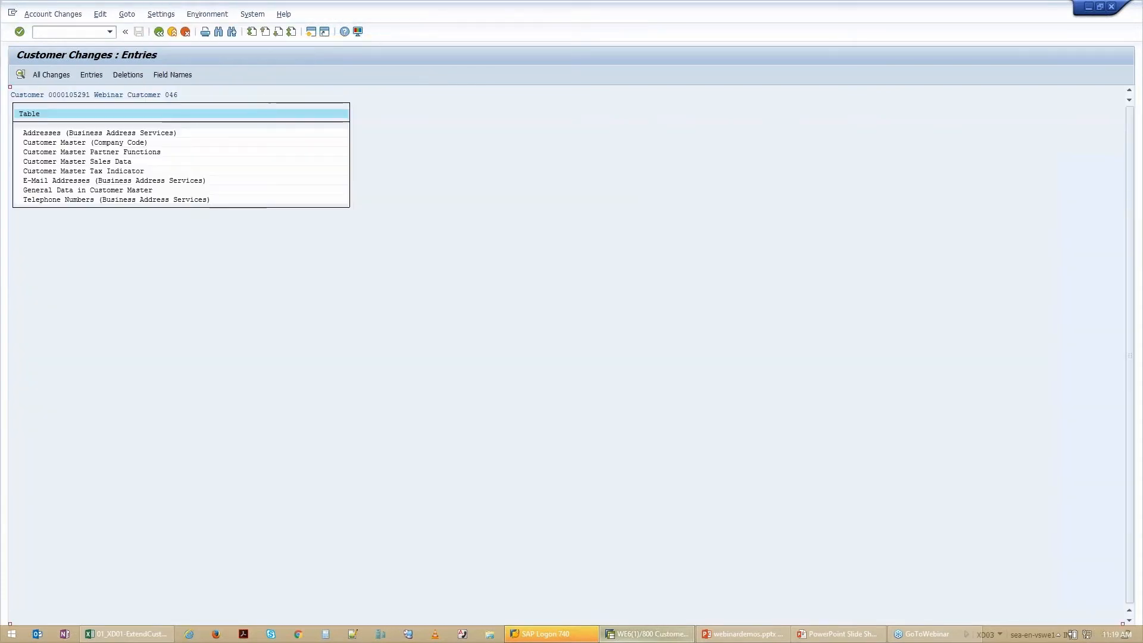
pyautogui.doubleClick(92, 162)
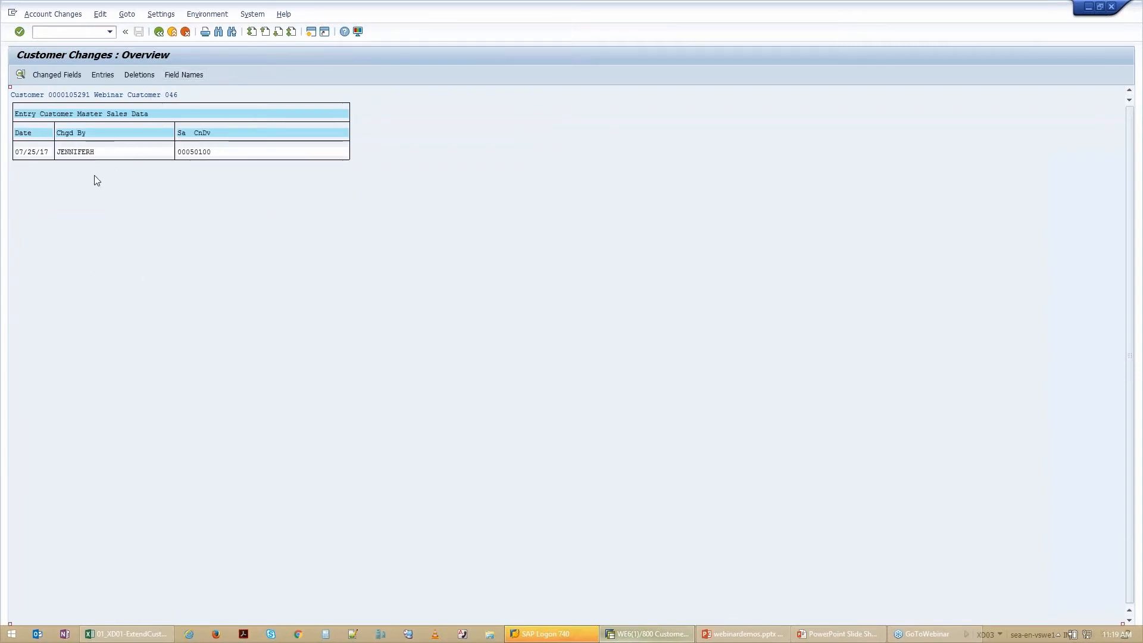
# Step: View the details of the Customer Master Sales Data change entry and return to the customer's sales area data
pyautogui.doubleClick(37, 152)
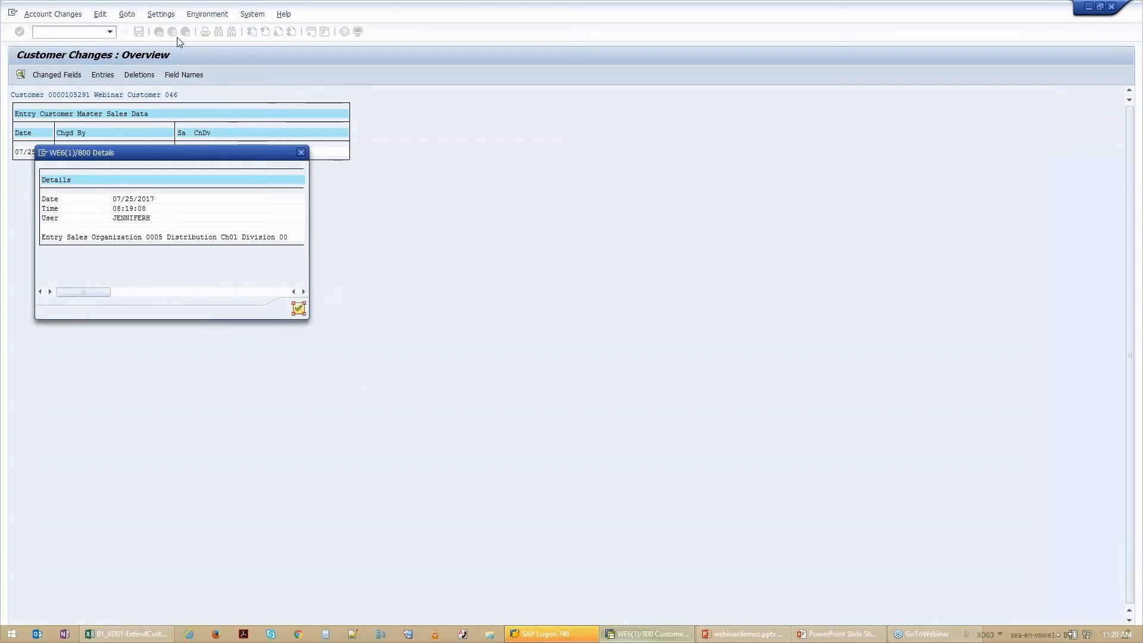
pyautogui.click(299, 308)
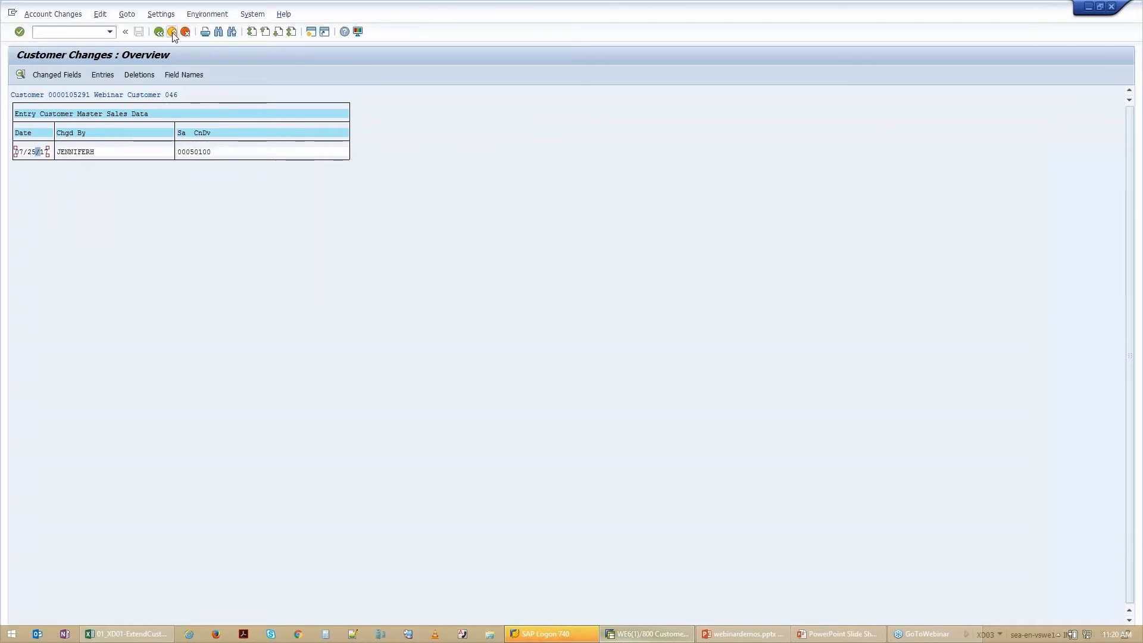
pyautogui.press('F3')
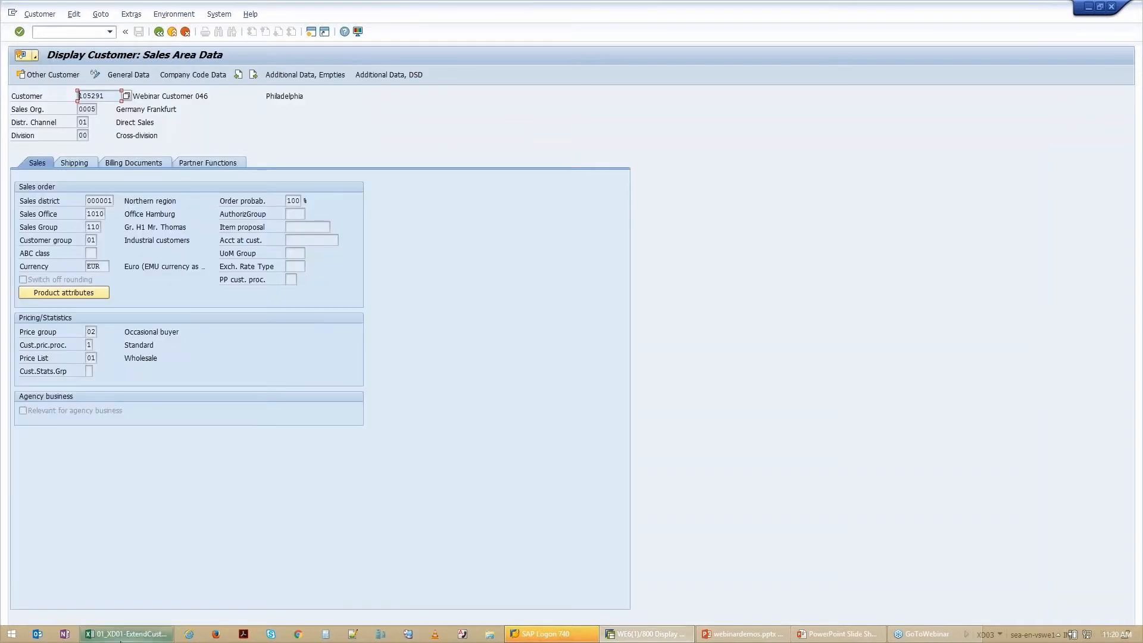
# Step: Switch to Excel, close the customer extension workbook and open 02_MM02-Query_UpdateMPN.xlsx from the MDMAINTENANCEWEBINAR folder
pyautogui.click(124, 640)
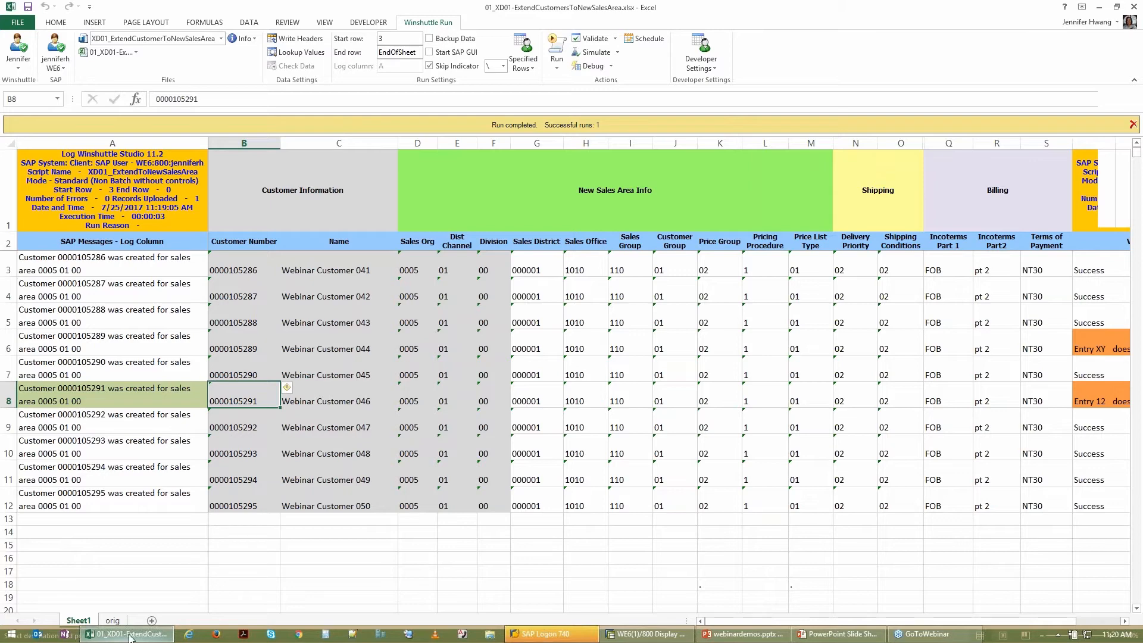
pyautogui.click(31, 24)
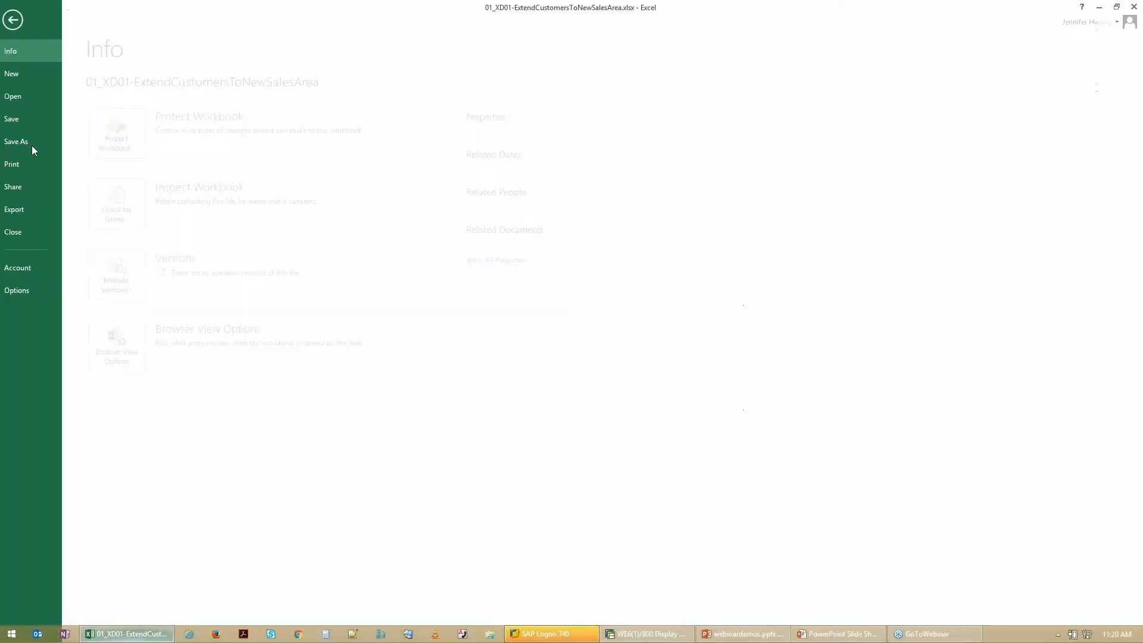
pyautogui.click(38, 234)
pyautogui.hotkey('ctrl', 'o')
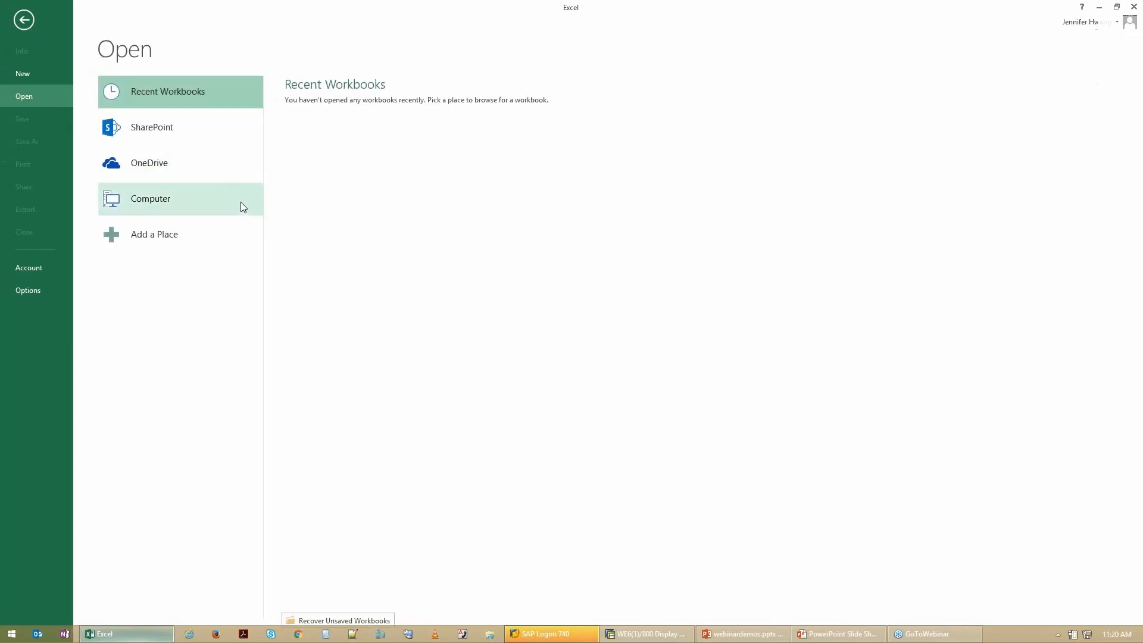
pyautogui.click(244, 199)
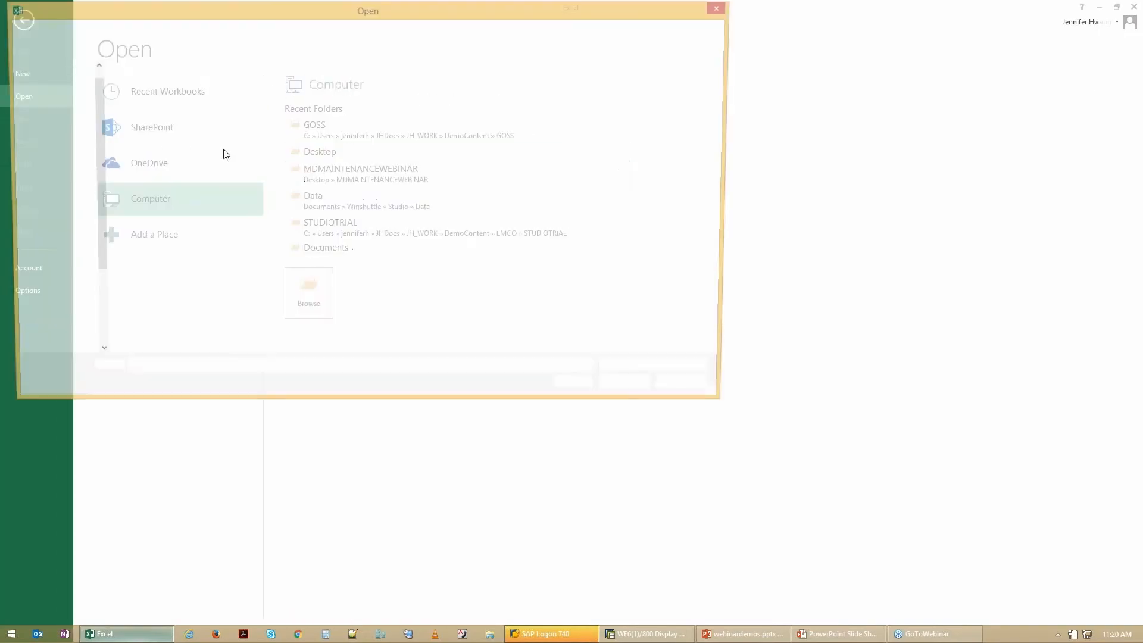
pyautogui.click(176, 110)
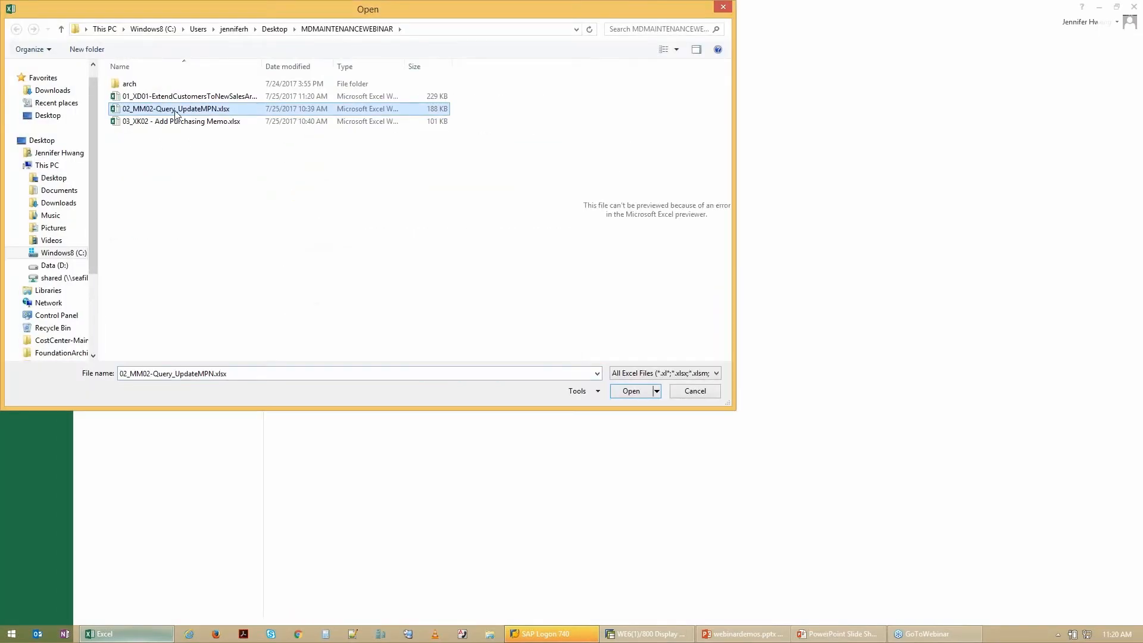
pyautogui.doubleClick(176, 109)
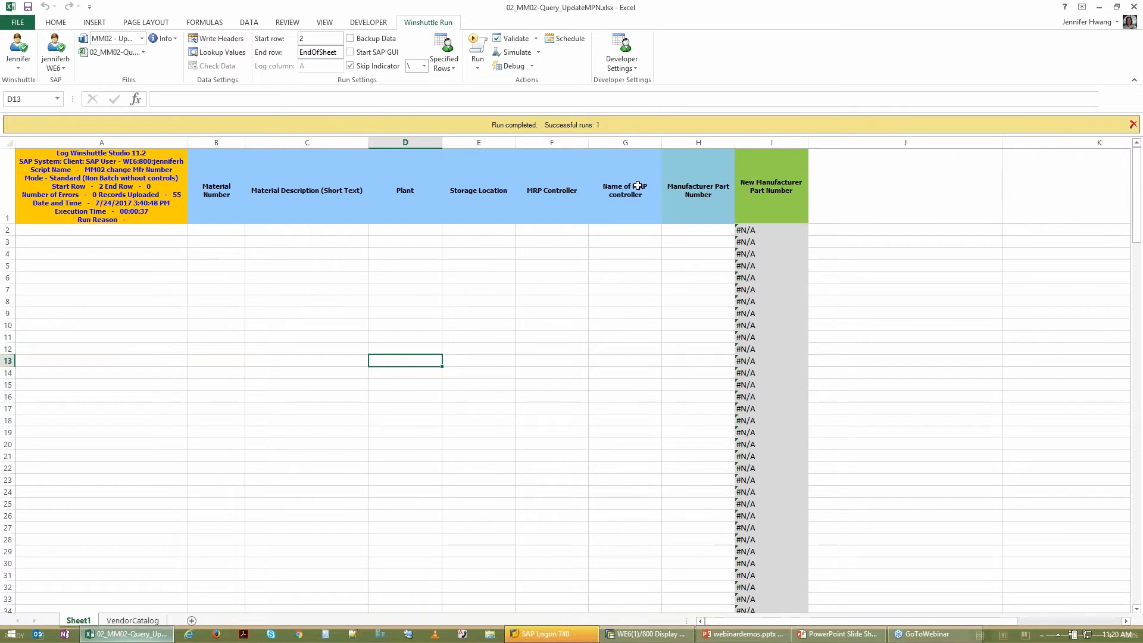
# Step: Select the Extract - Material Mfr Part Number Current script and open its run-time criteria
pyautogui.click(141, 38)
pyautogui.click(144, 67)
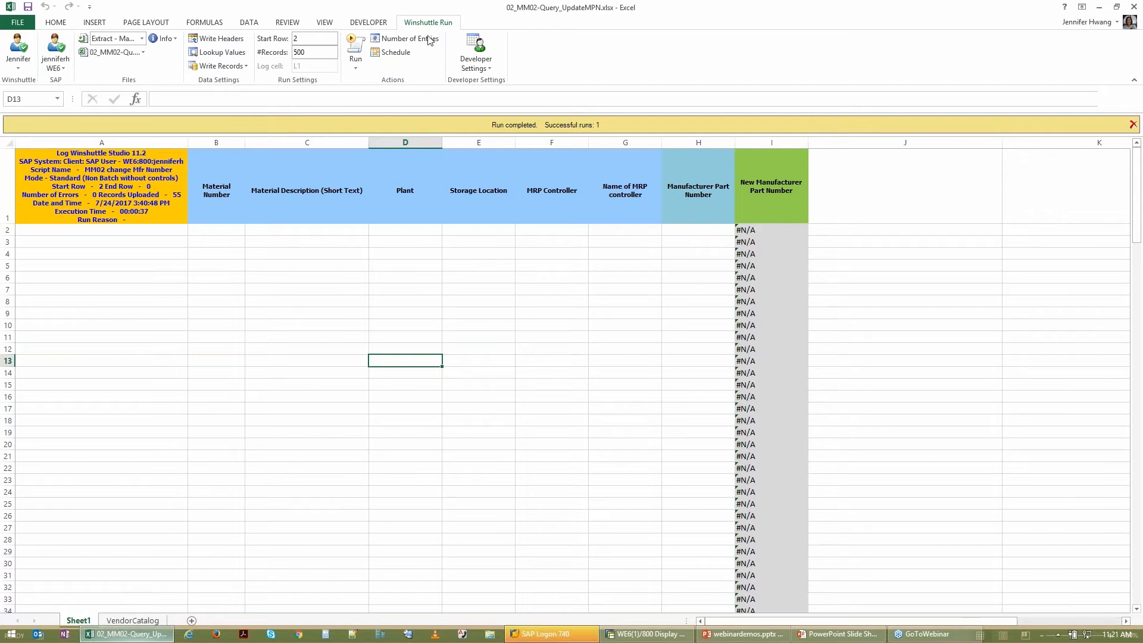
pyautogui.click(356, 45)
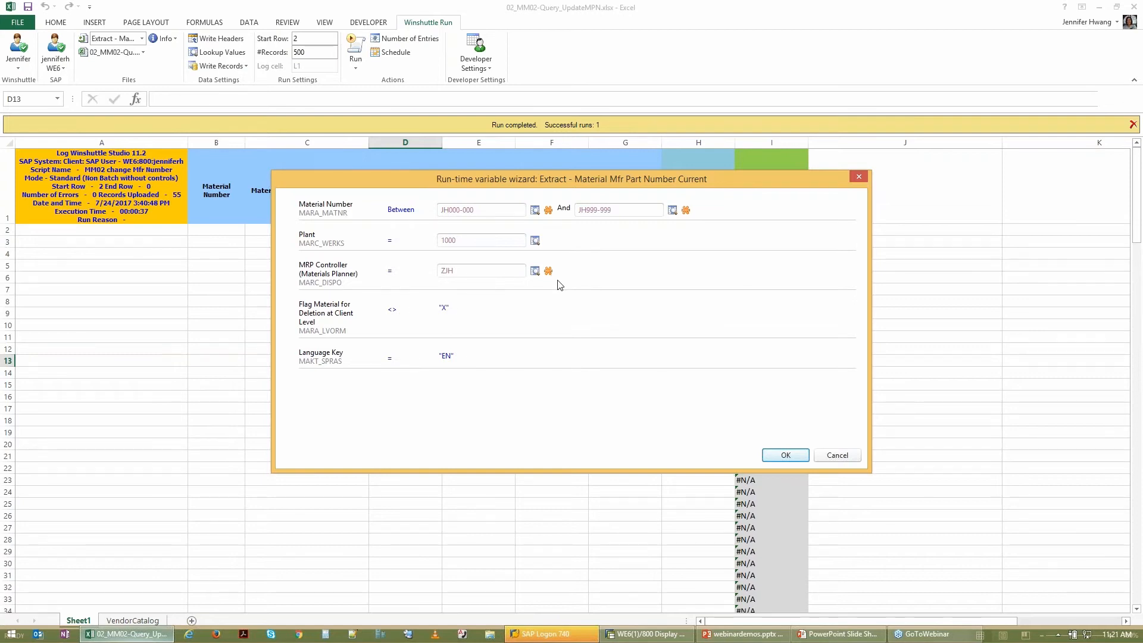
# Step: Try to run the extract with the MRP Controller criterion left empty
pyautogui.moveTo(453, 270); pyautogui.dragTo(413, 281)
pyautogui.press('BackSpace')
pyautogui.click(784, 456)
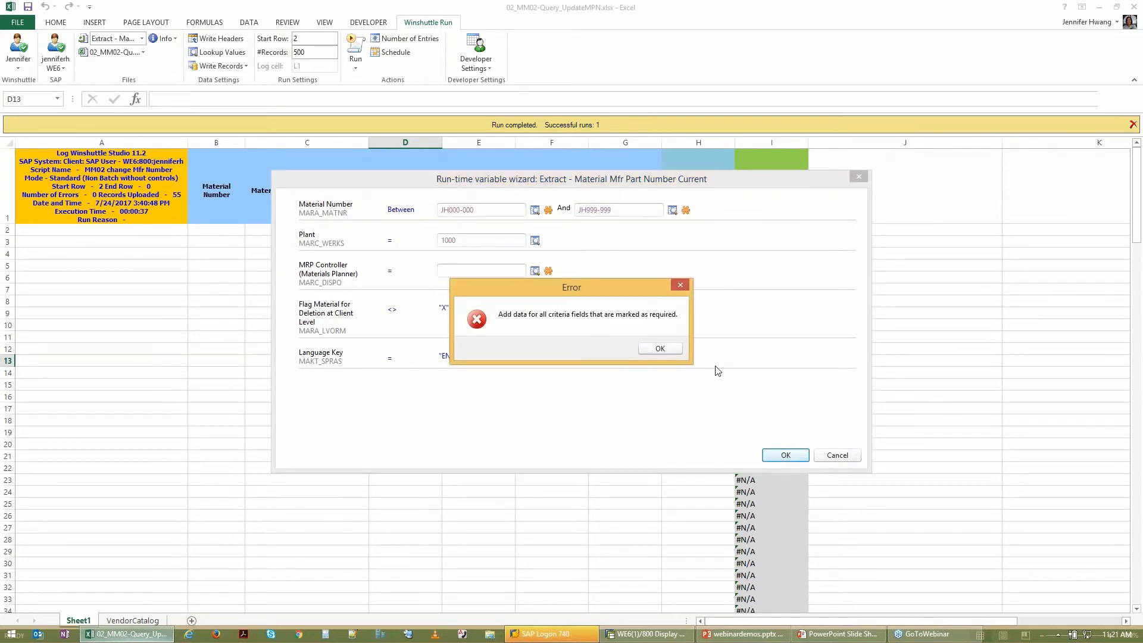
pyautogui.click(660, 349)
# Step: Set the MRP Controller criterion to ZJH and run the extract to download the material records into Sheet1
pyautogui.click(451, 271)
pyautogui.write('ZJH')
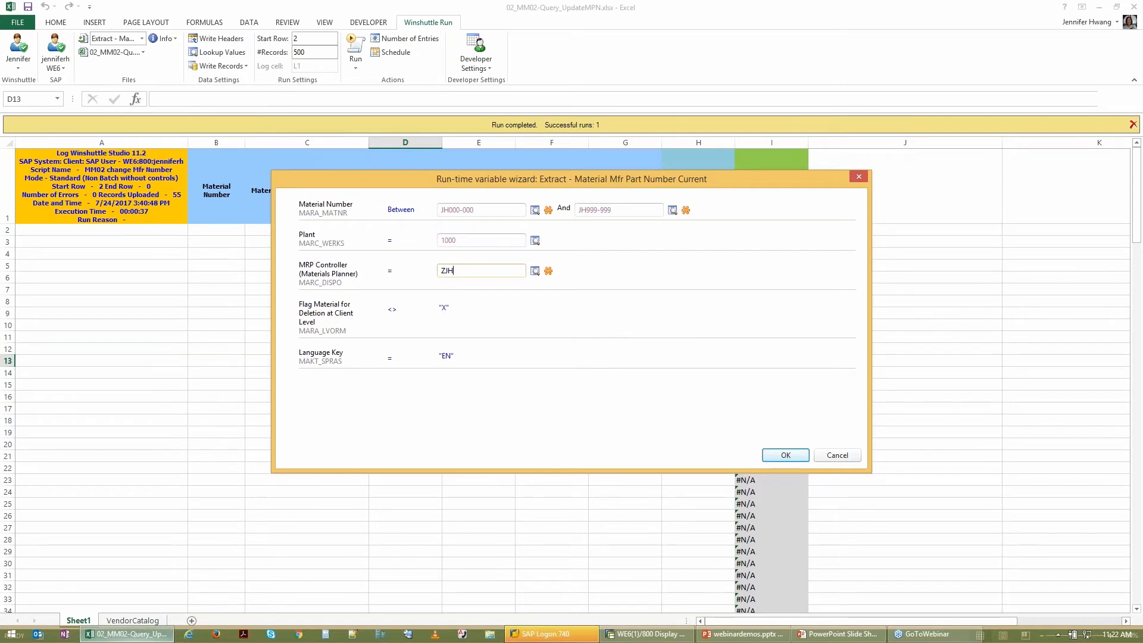
pyautogui.click(780, 456)
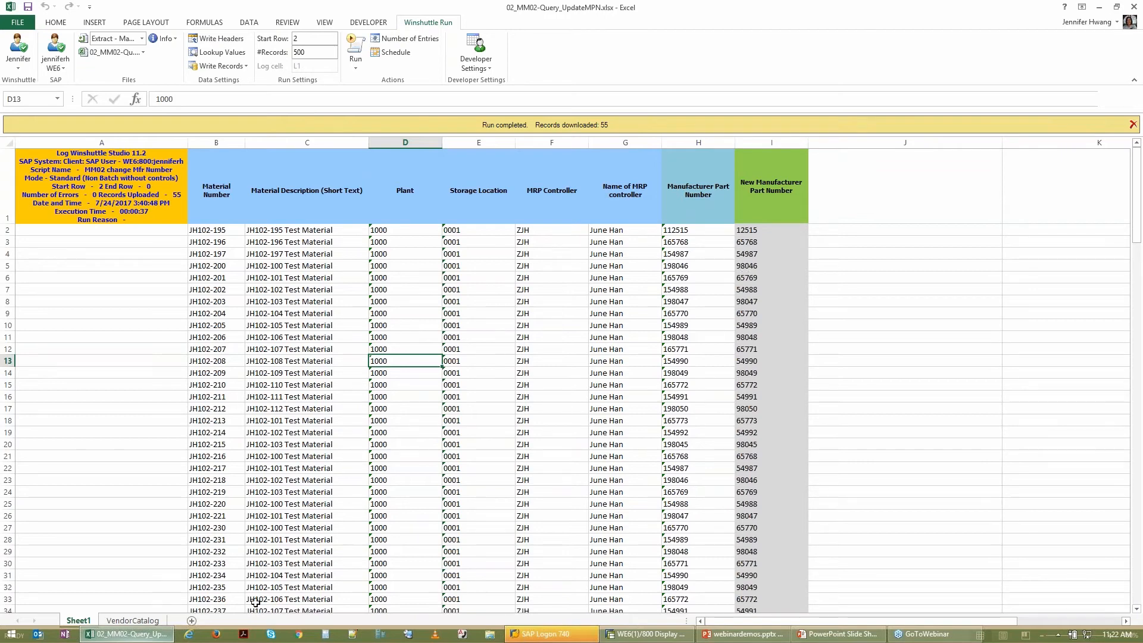
# Step: Review the old and new part numbers on the VendorCatalog sheet and run the MM02 - Update Mfr Part Number script on Sheet1
pyautogui.click(155, 621)
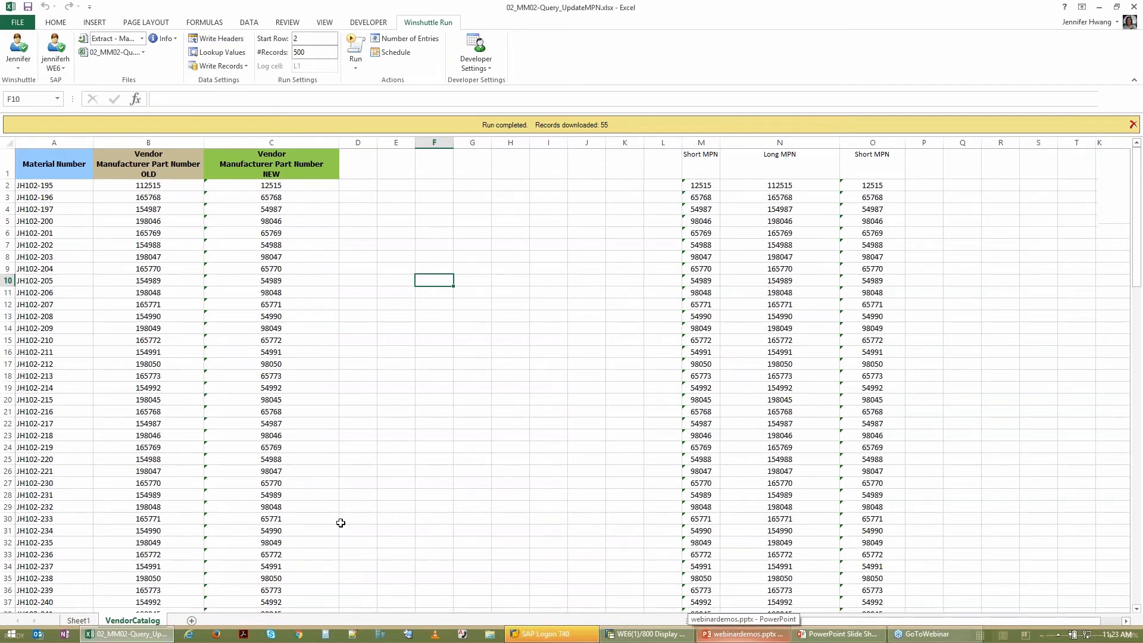
pyautogui.click(78, 620)
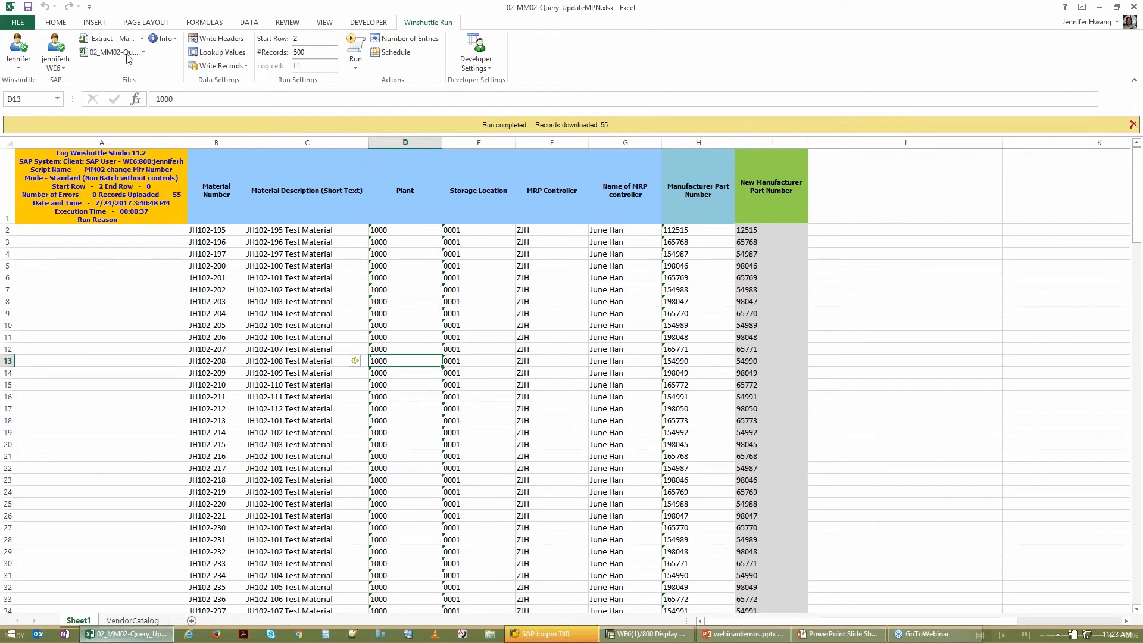
pyautogui.click(142, 39)
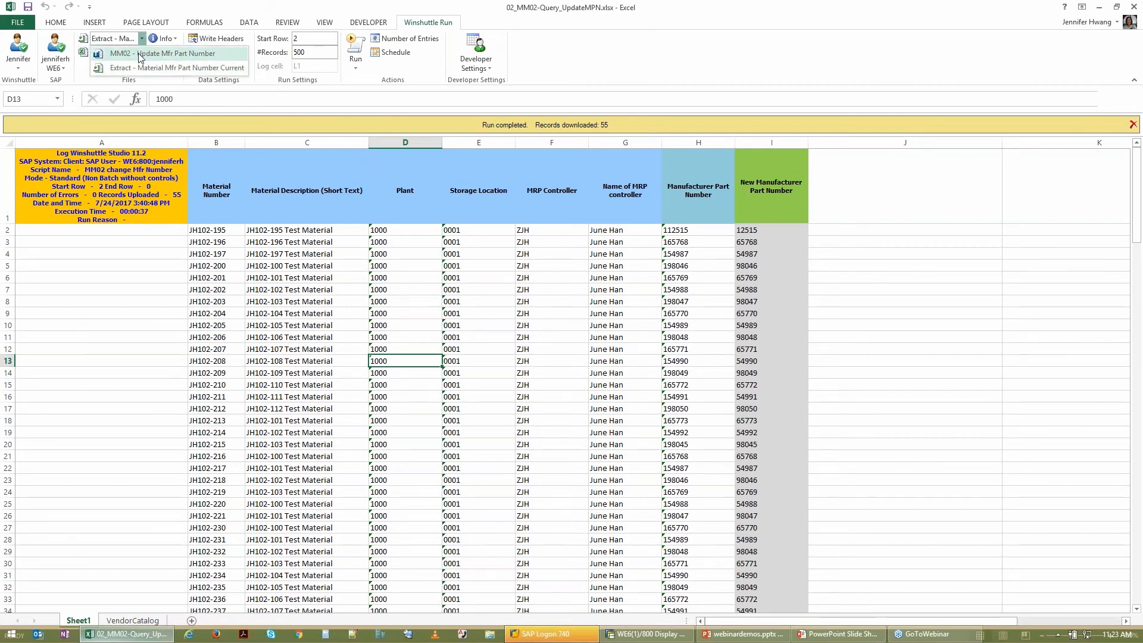
pyautogui.click(138, 52)
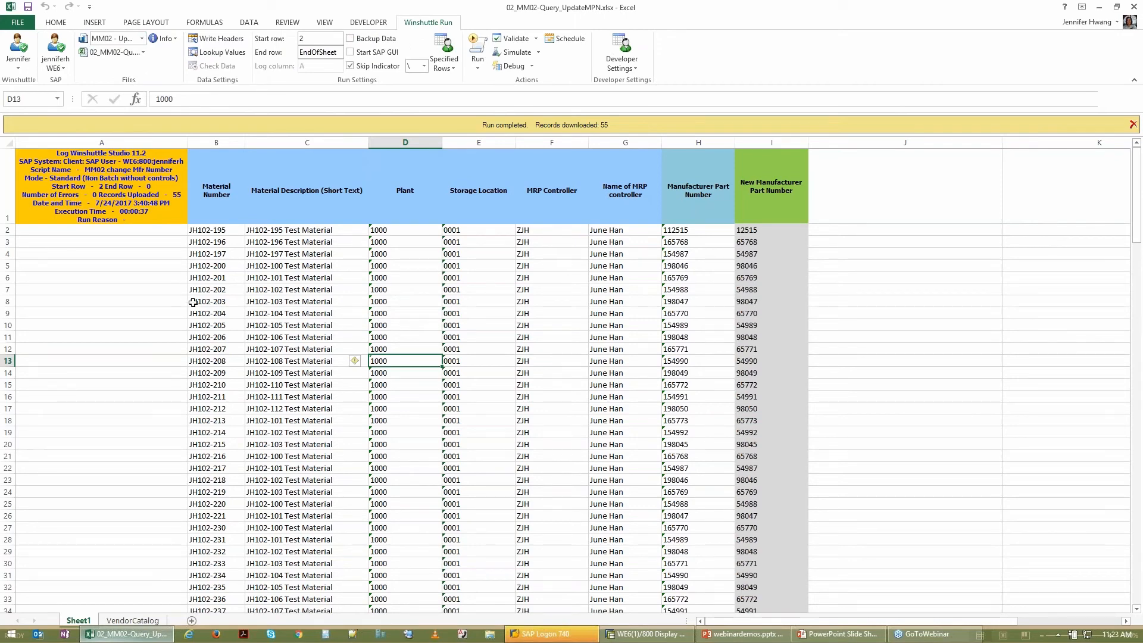
pyautogui.click(481, 47)
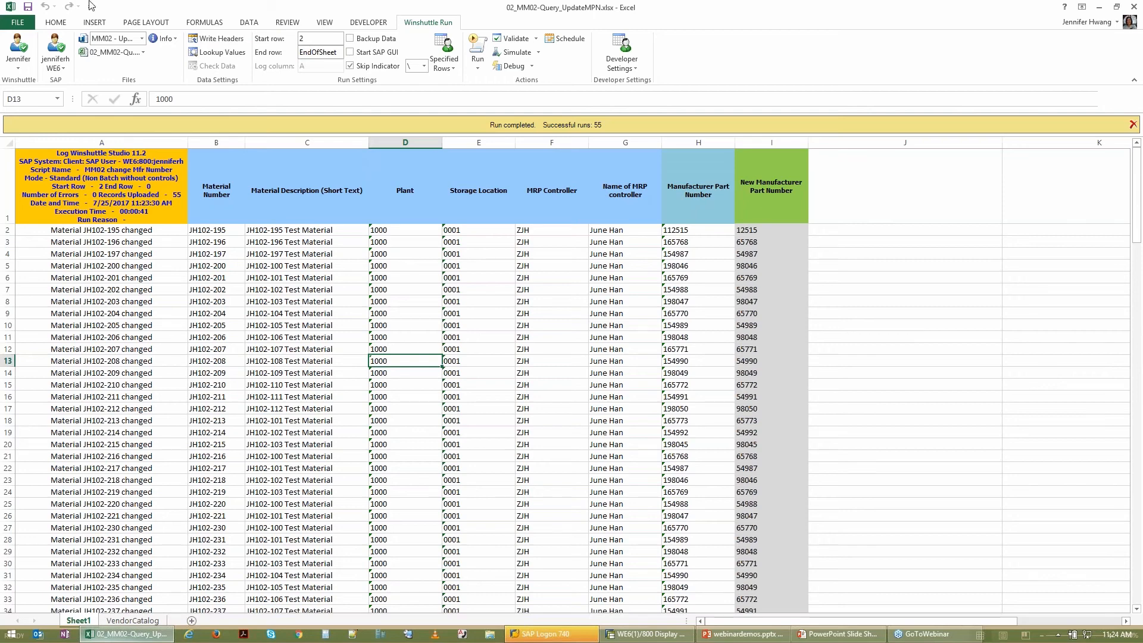
# Step: Close the part number workbook and open 03_XK02 - Add Purchasing Memo.xlsx from the MDMAINTENANCEWEBINAR folder
pyautogui.click(18, 22)
pyautogui.click(38, 230)
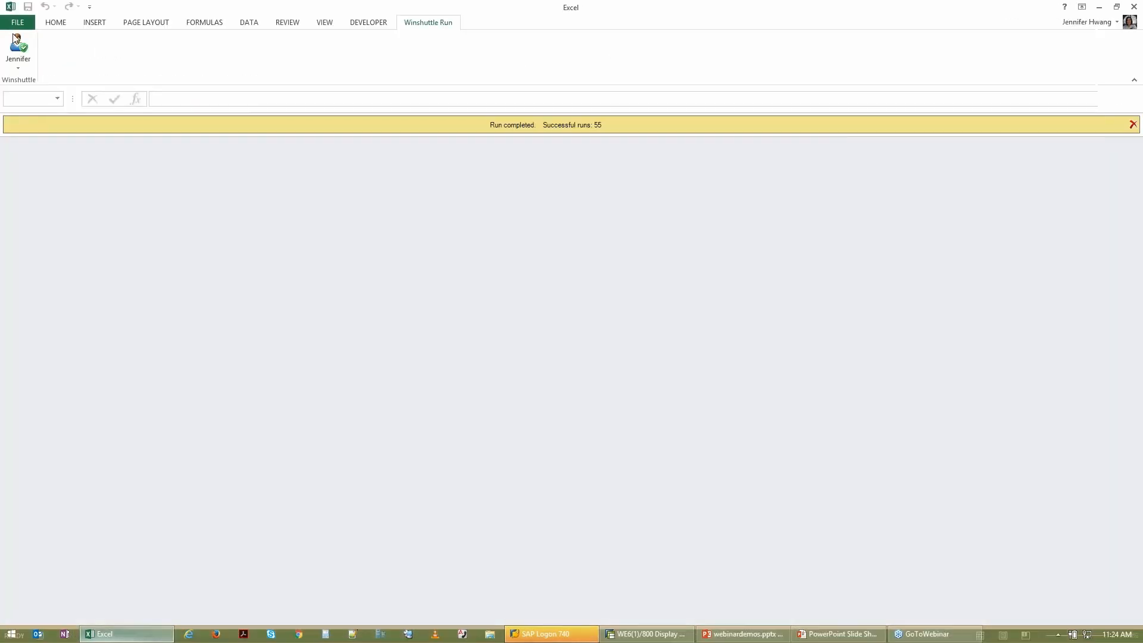
pyautogui.click(18, 44)
pyautogui.click(167, 195)
pyautogui.click(292, 176)
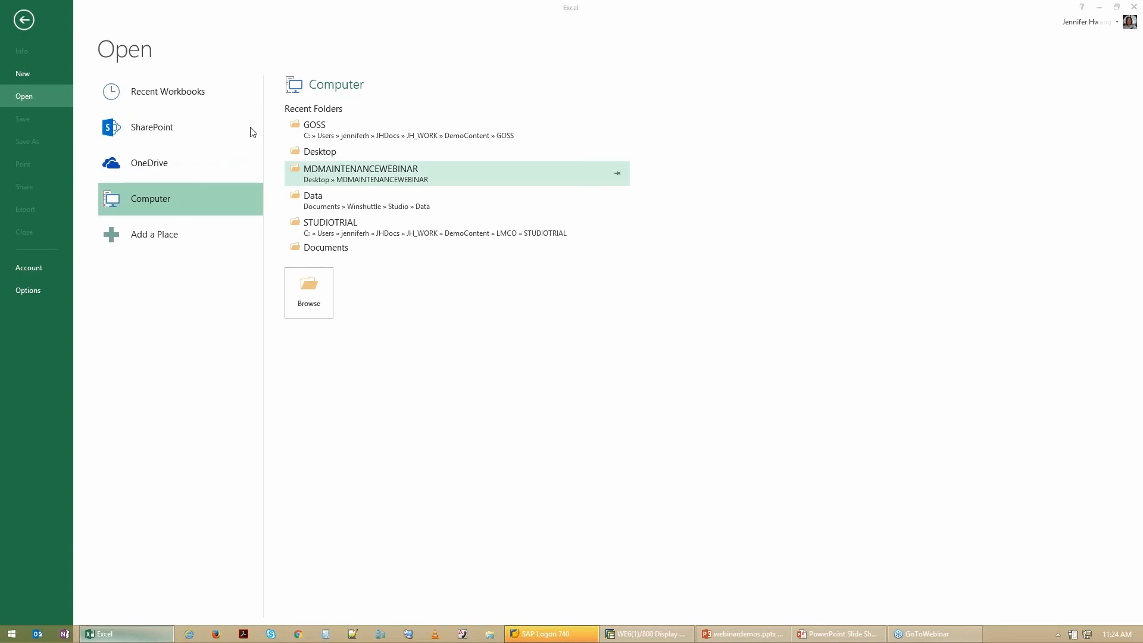
pyautogui.doubleClick(204, 123)
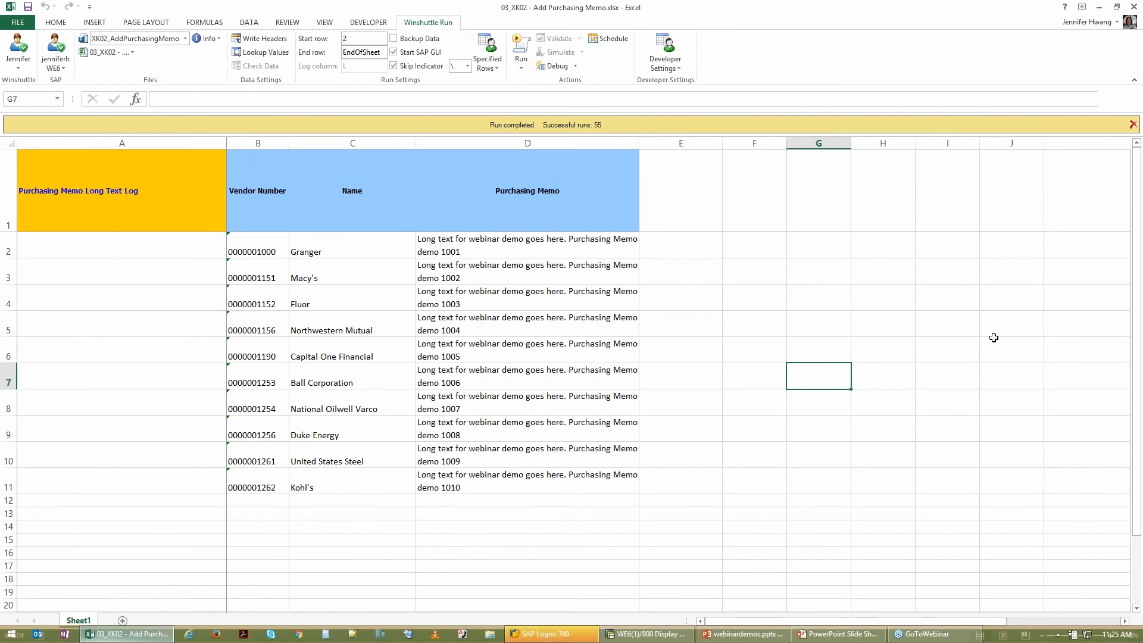
# Step: Run the XK02_AddPurchasingMemo script for the listed vendors, allowing the SAP GUI connections
pyautogui.click(504, 211)
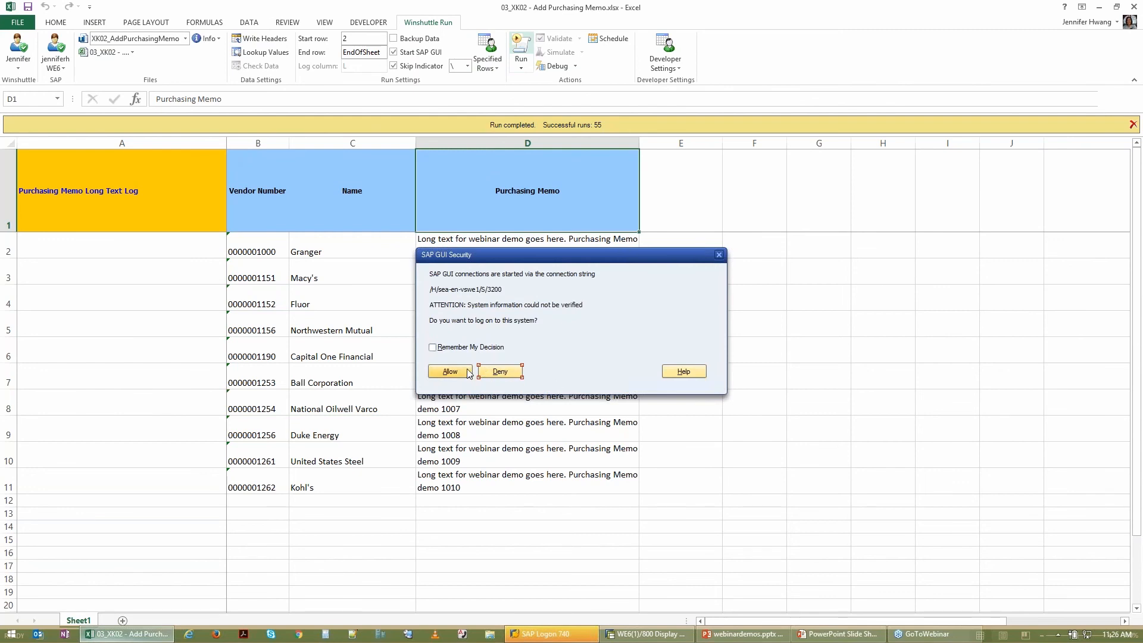
pyautogui.click(468, 372)
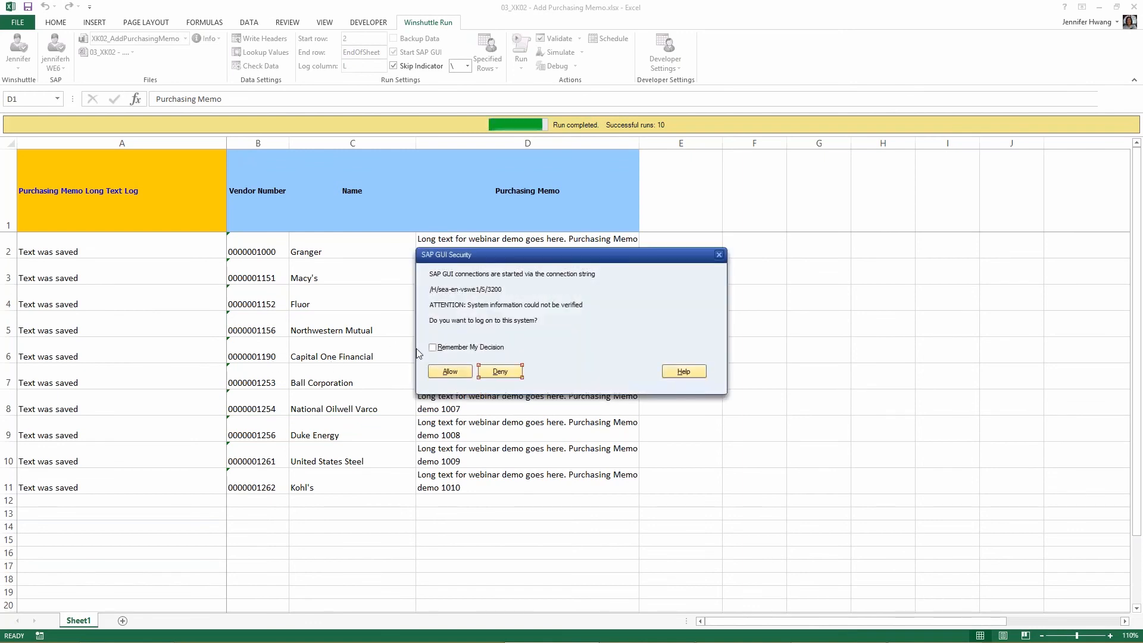
pyautogui.click(450, 371)
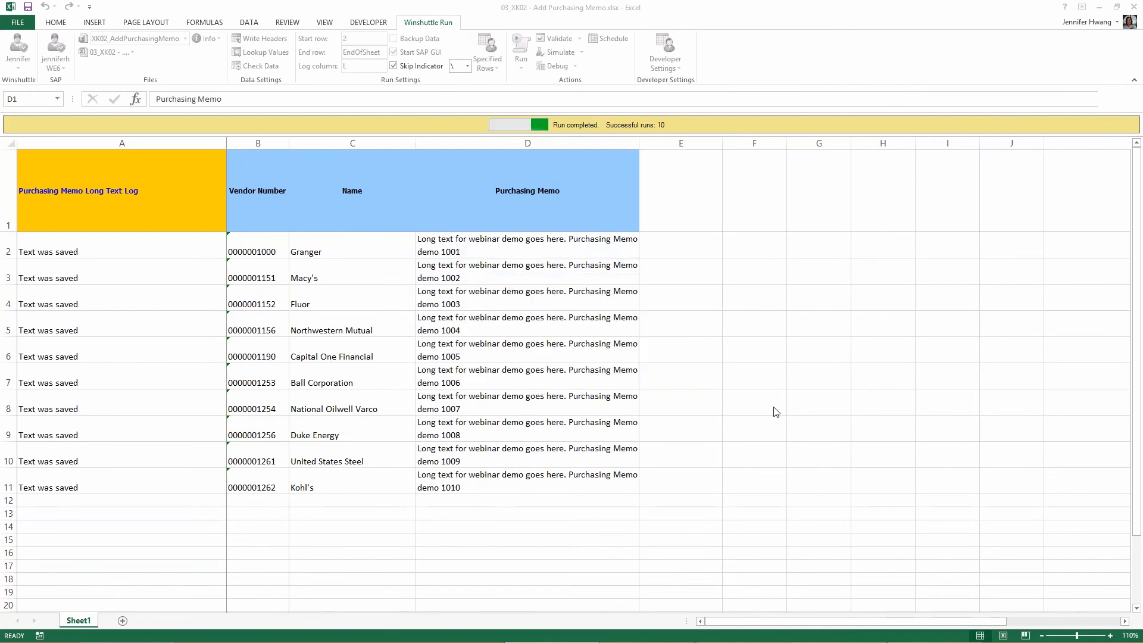